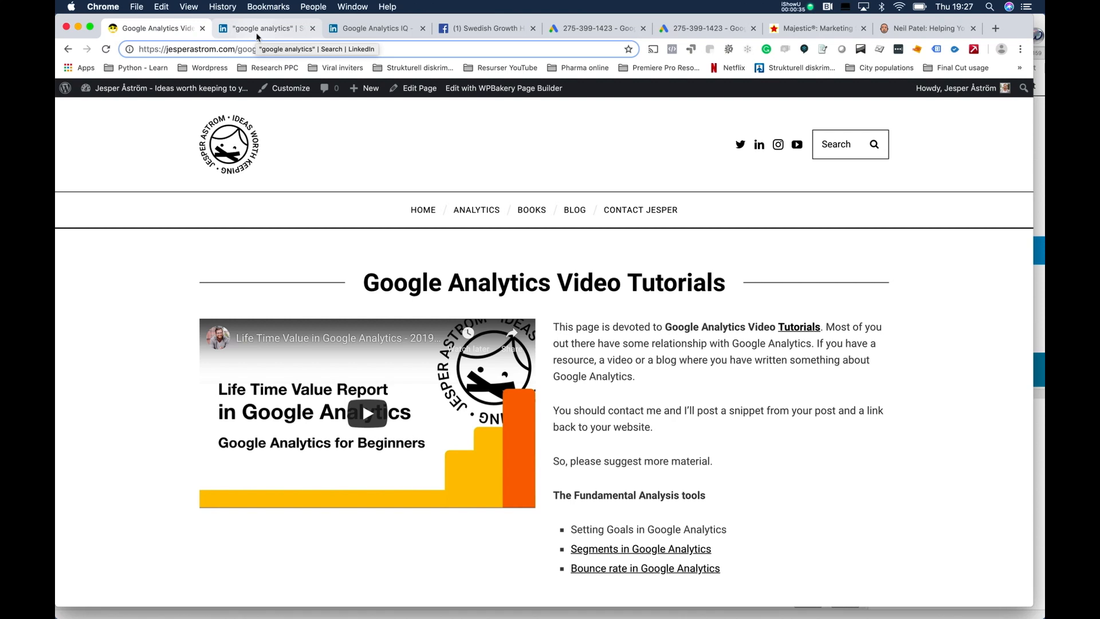
# - Look over the LinkedIn group results for "google analytics" and the Google Analytics IQ - Individual Qualification group page
pyautogui.click(257, 31)
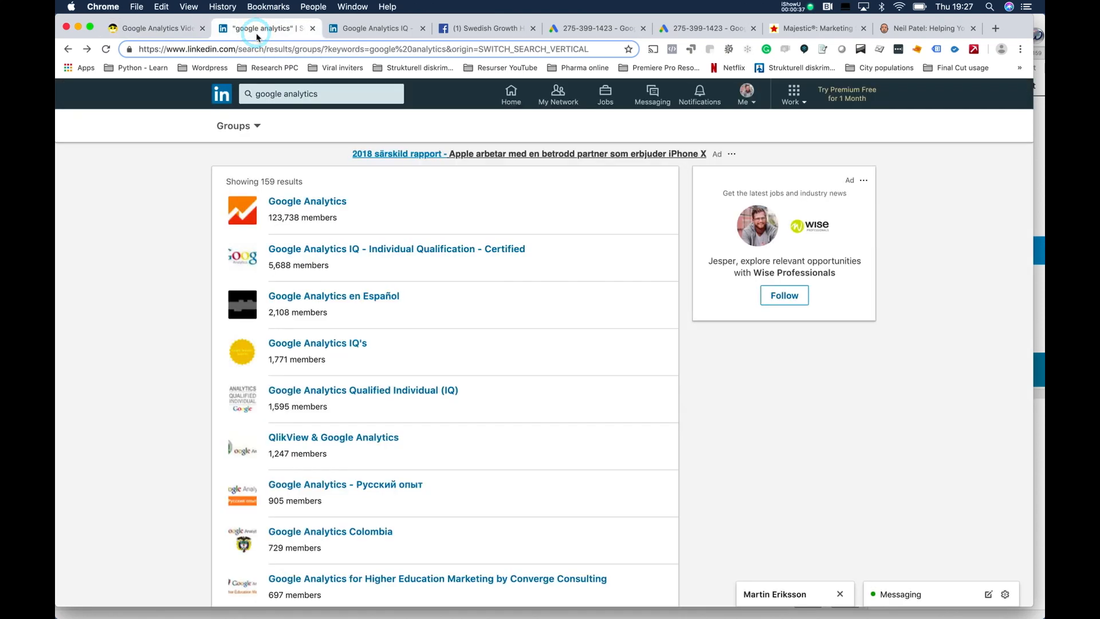
pyautogui.click(169, 29)
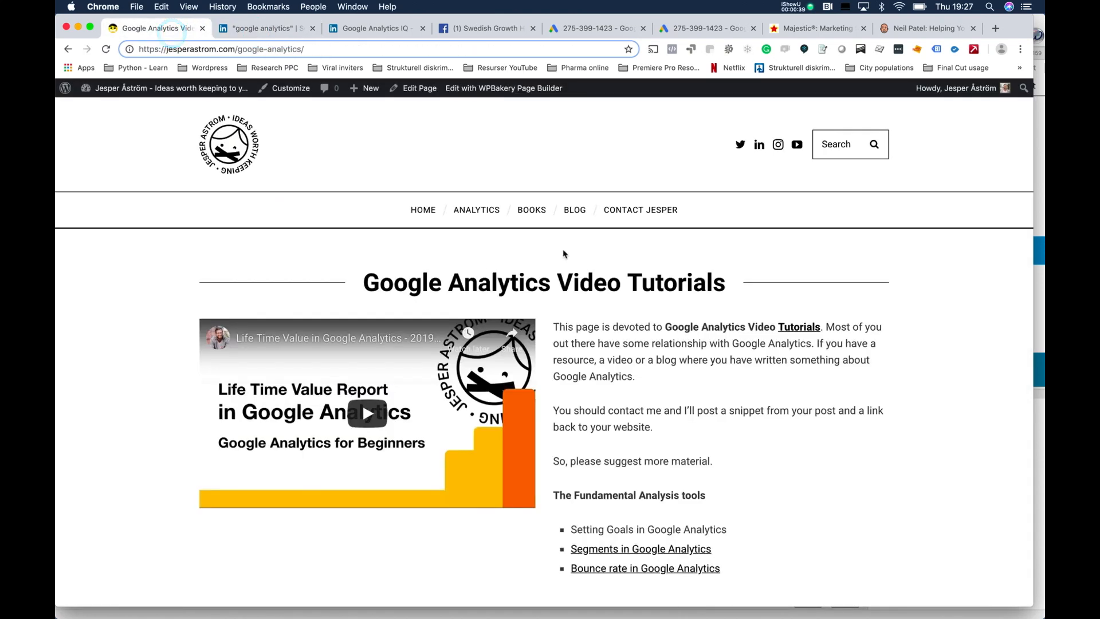
pyautogui.click(263, 33)
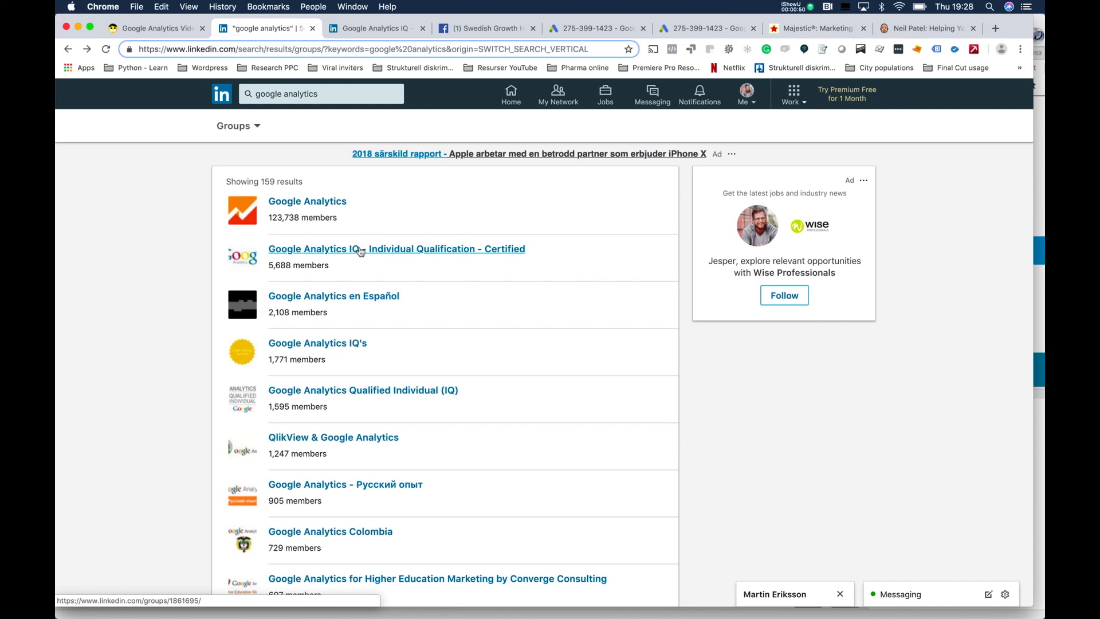
pyautogui.click(373, 28)
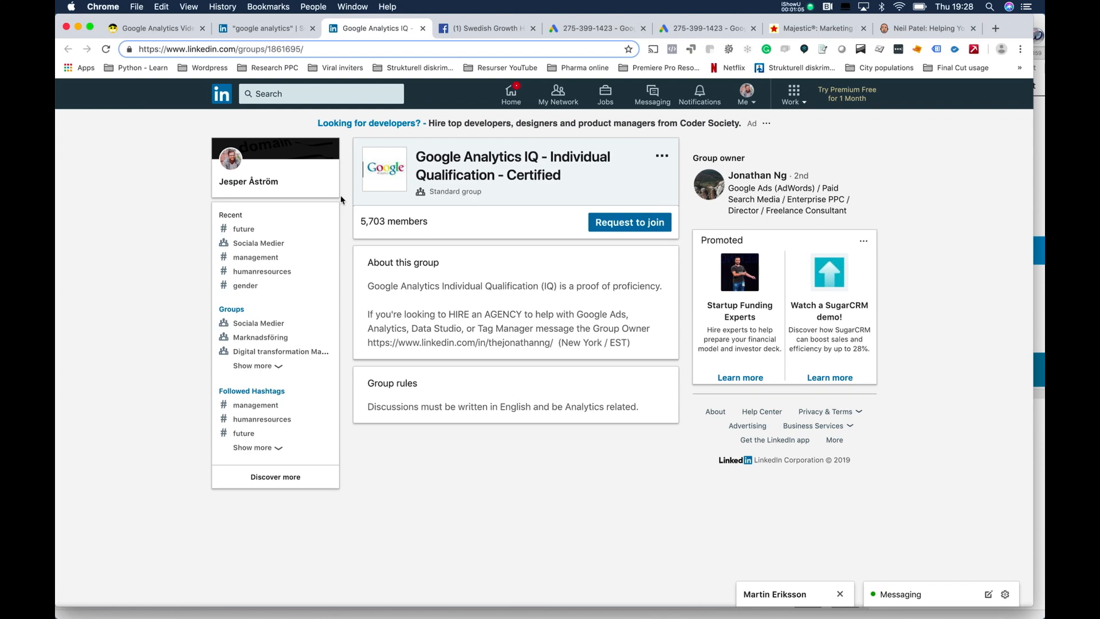
# - Look through the Swedish Growth Hackers Facebook group and its recent discussion posts
pyautogui.click(464, 30)
pyautogui.scroll(-3, 527, 216)
pyautogui.scroll(3, 527, 217)
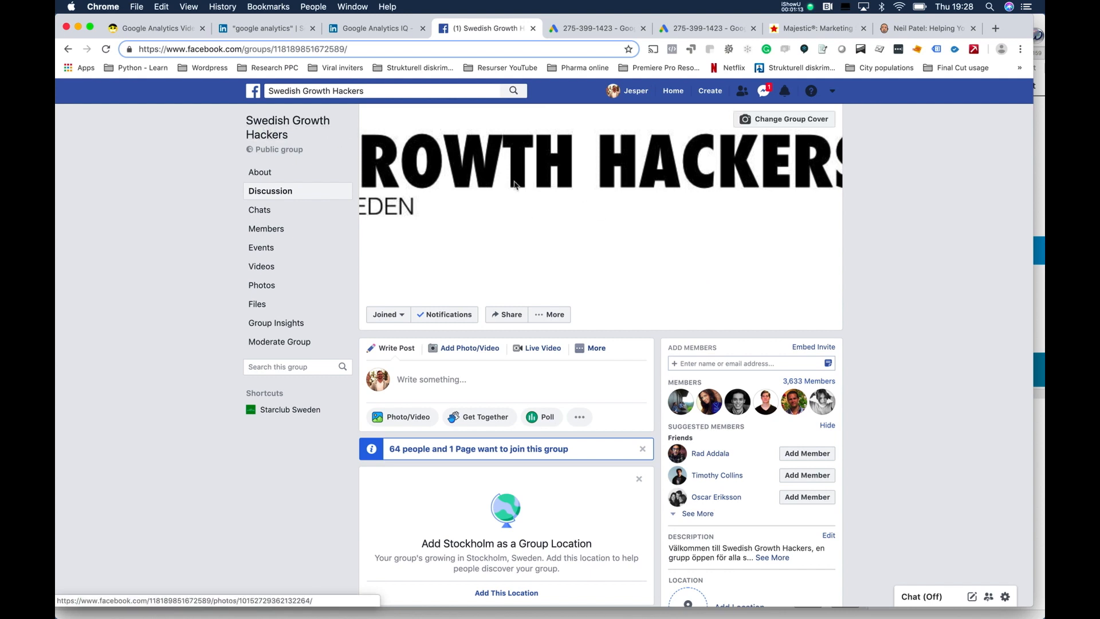
pyautogui.scroll(-10, 592, 248)
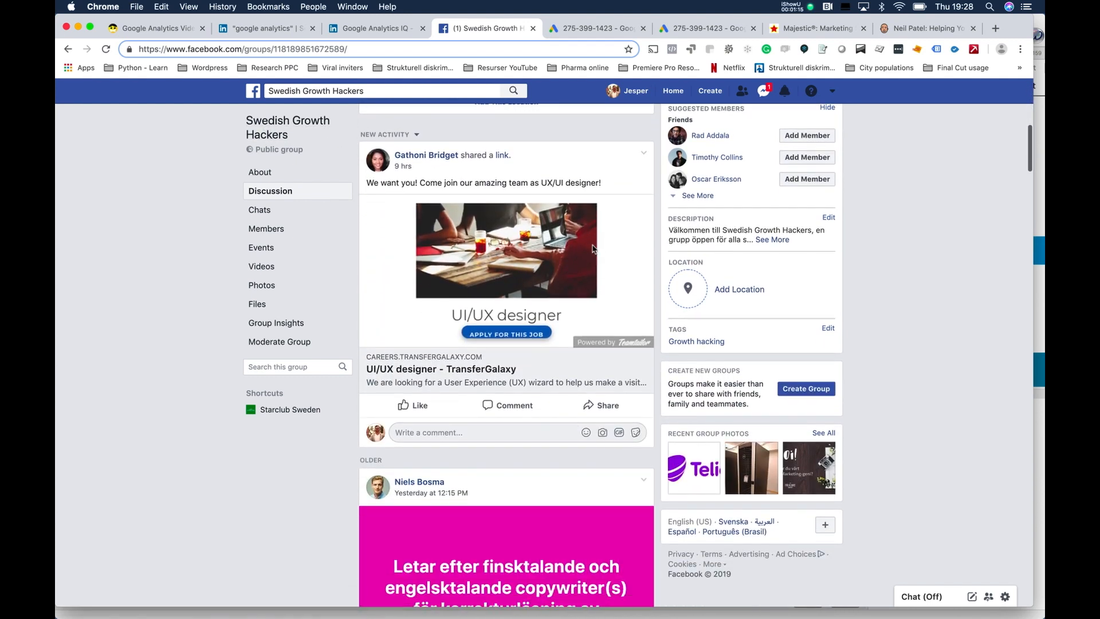
pyautogui.scroll(10, 593, 248)
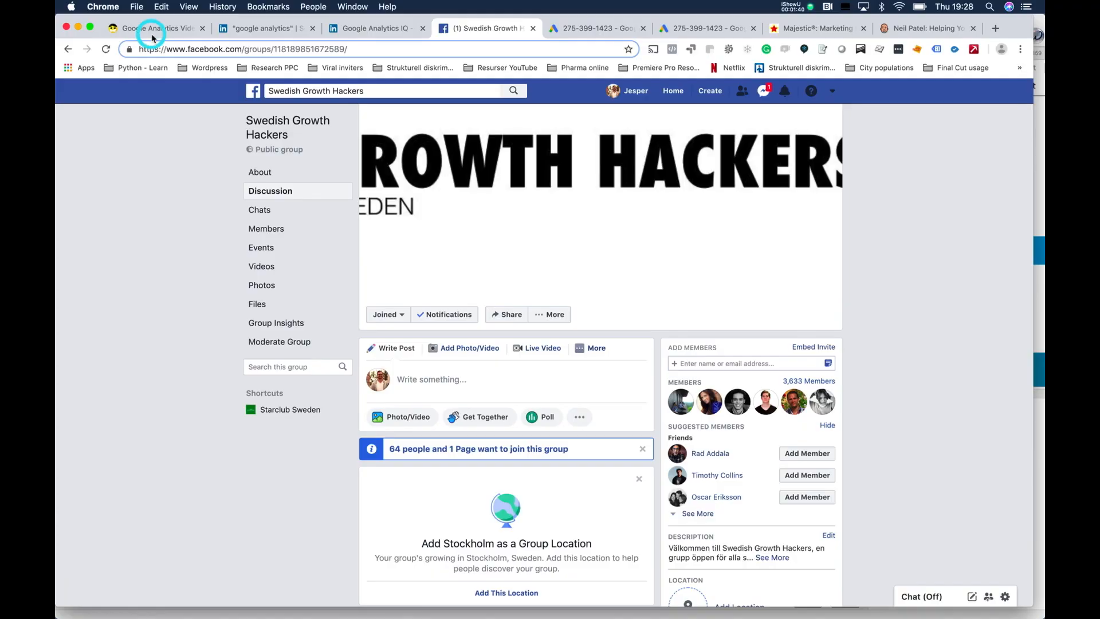
# - Review the Google Analytics Video Tutorials page, including its introduction and glossary sections
pyautogui.click(152, 35)
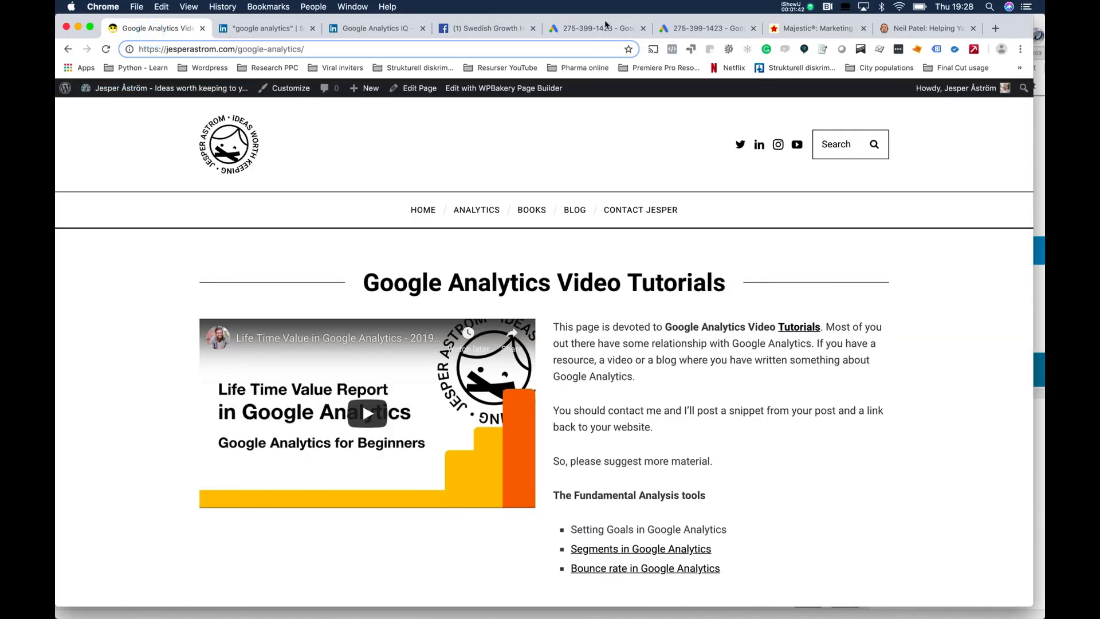
pyautogui.scroll(-5, 626, 293)
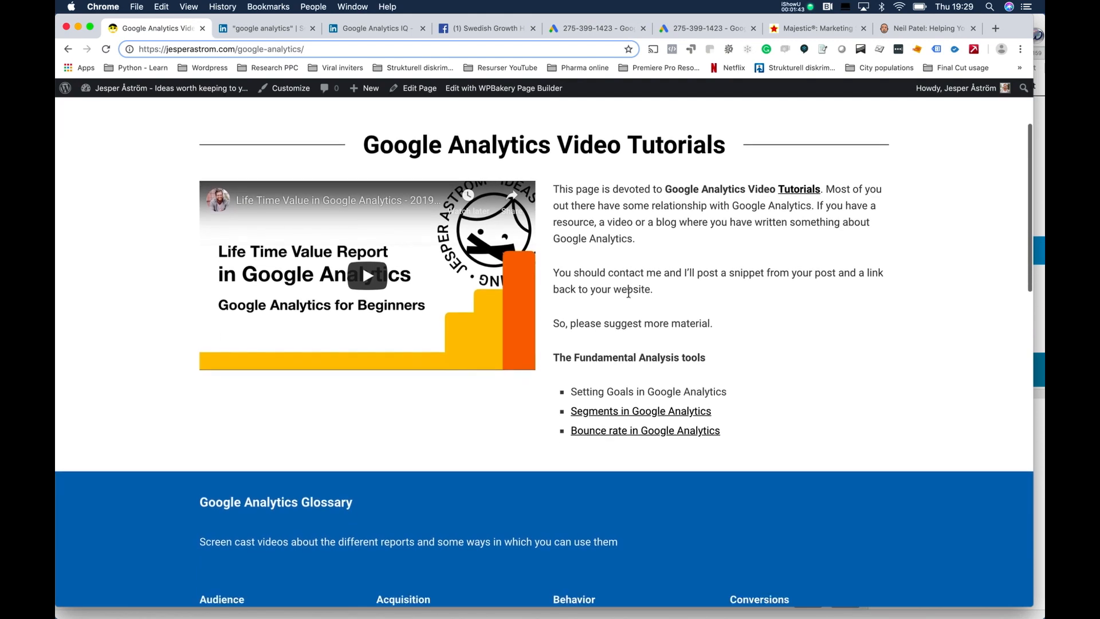
pyautogui.scroll(4, 628, 297)
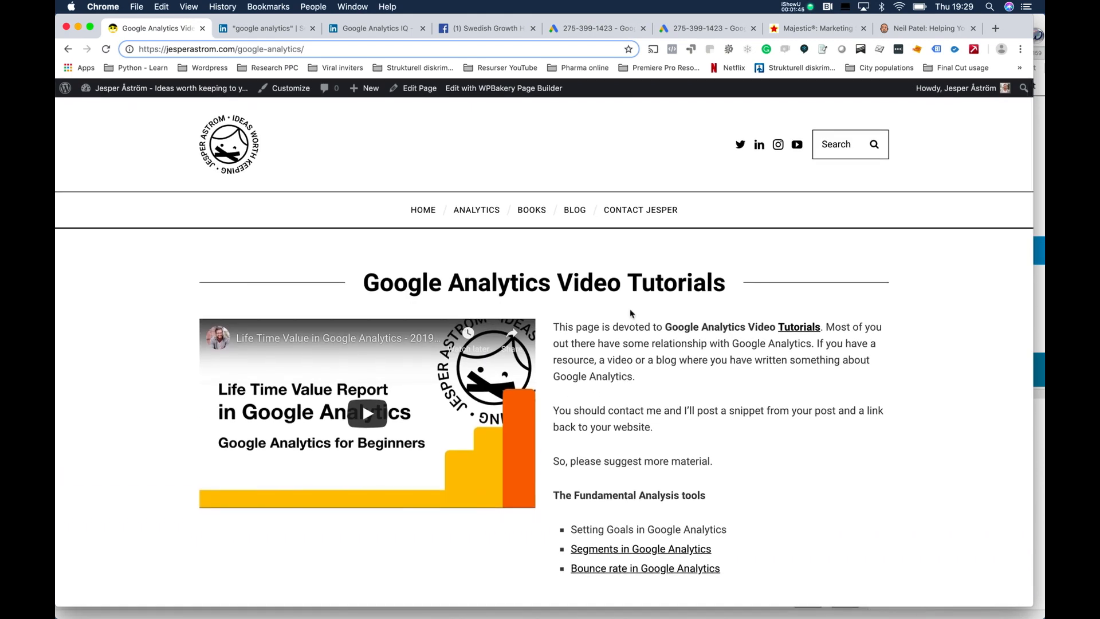
pyautogui.scroll(-3, 630, 309)
pyautogui.scroll(-10, 630, 314)
pyautogui.scroll(12, 630, 313)
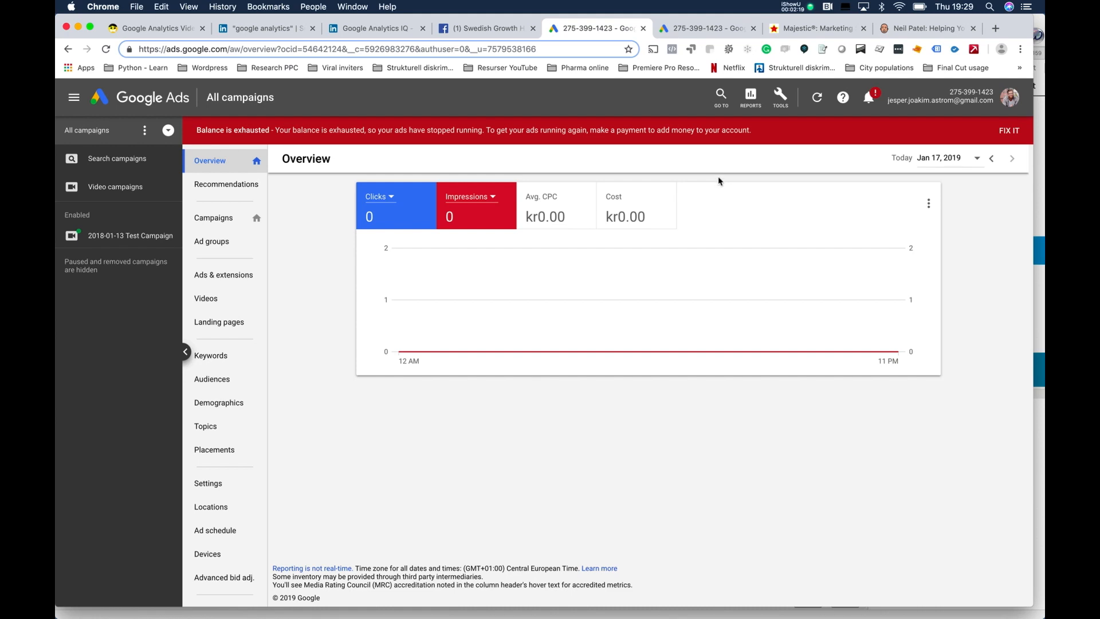
# - Find new keyword ideas for "analytics training" with Keyword Planner in Google Ads
pyautogui.click(774, 98)
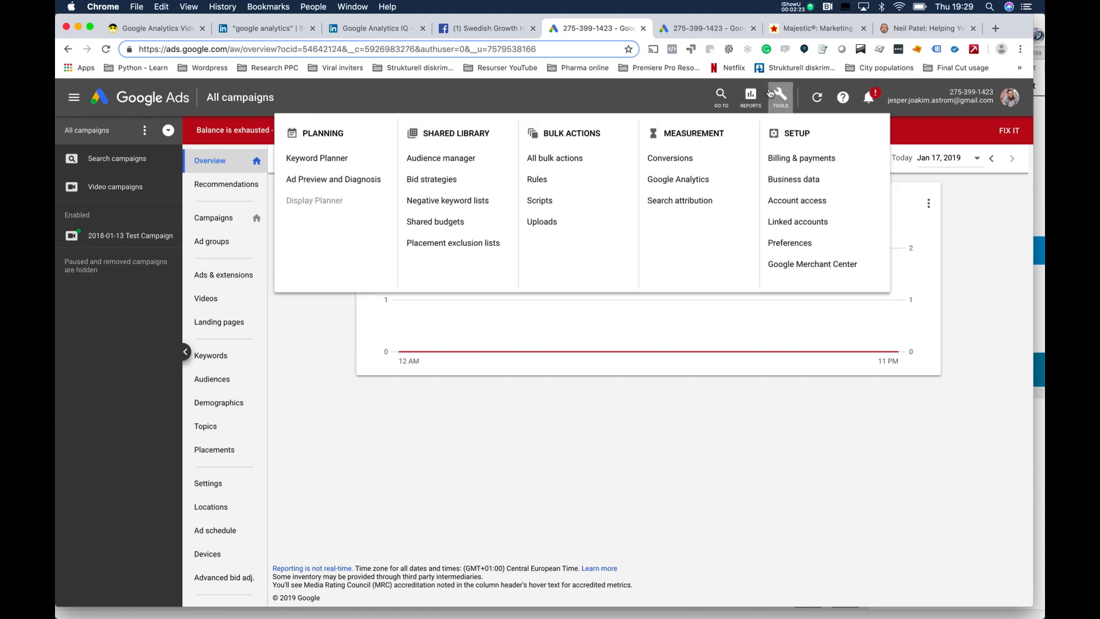
pyautogui.click(327, 157)
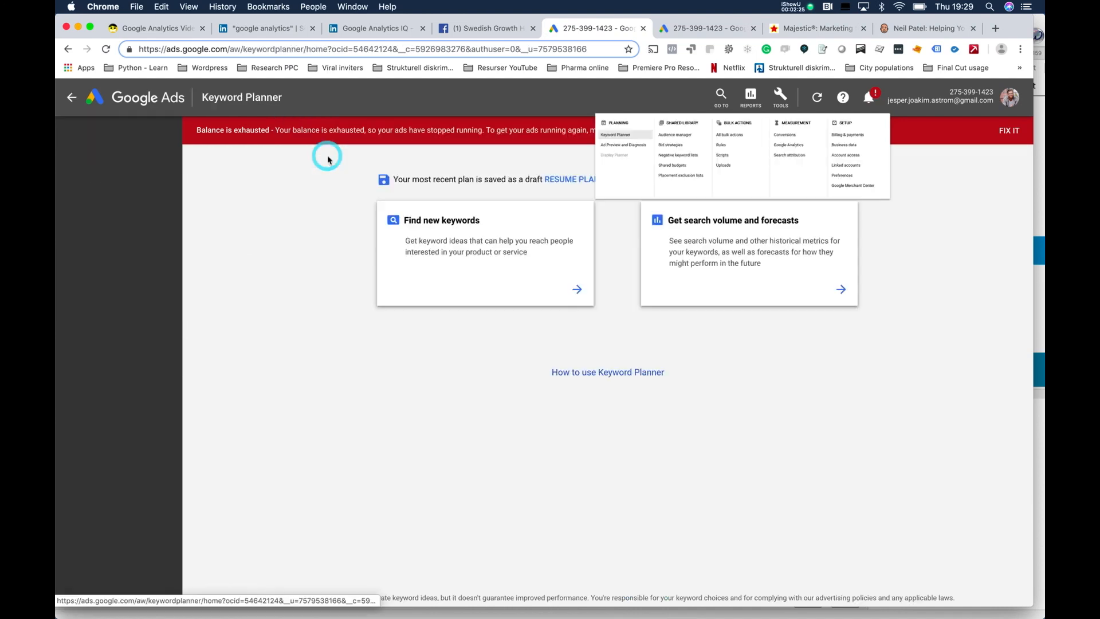
pyautogui.click(386, 236)
pyautogui.click(400, 321)
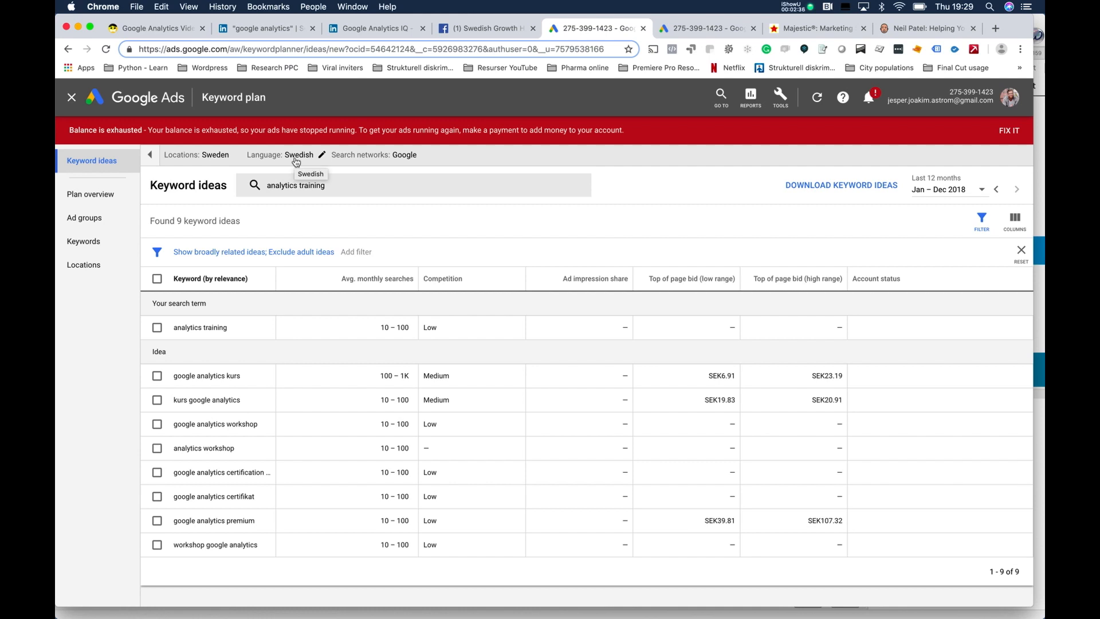
# - Add the countries United States and Singapore to the targeted locations of the keyword ideas and save
pyautogui.click(232, 156)
pyautogui.click(272, 222)
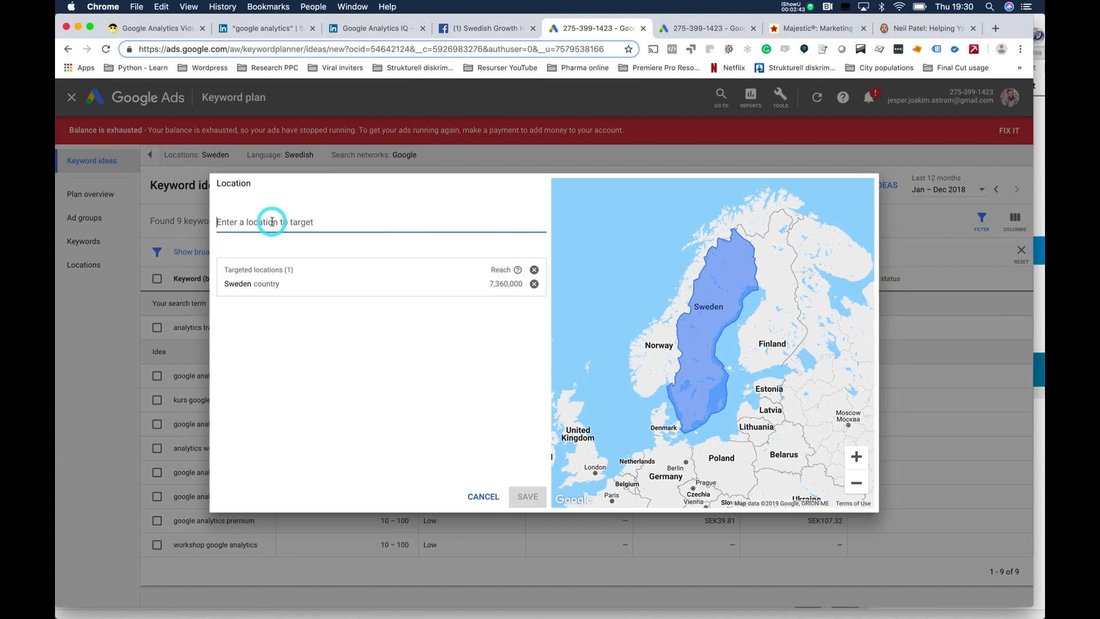
pyautogui.write('usa')
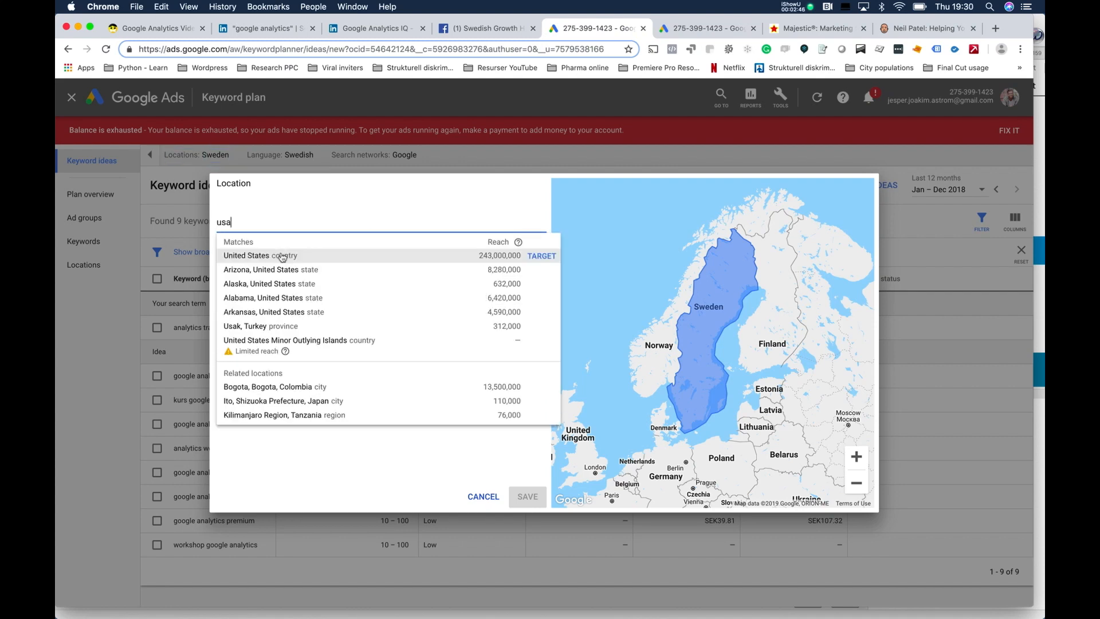
pyautogui.click(282, 256)
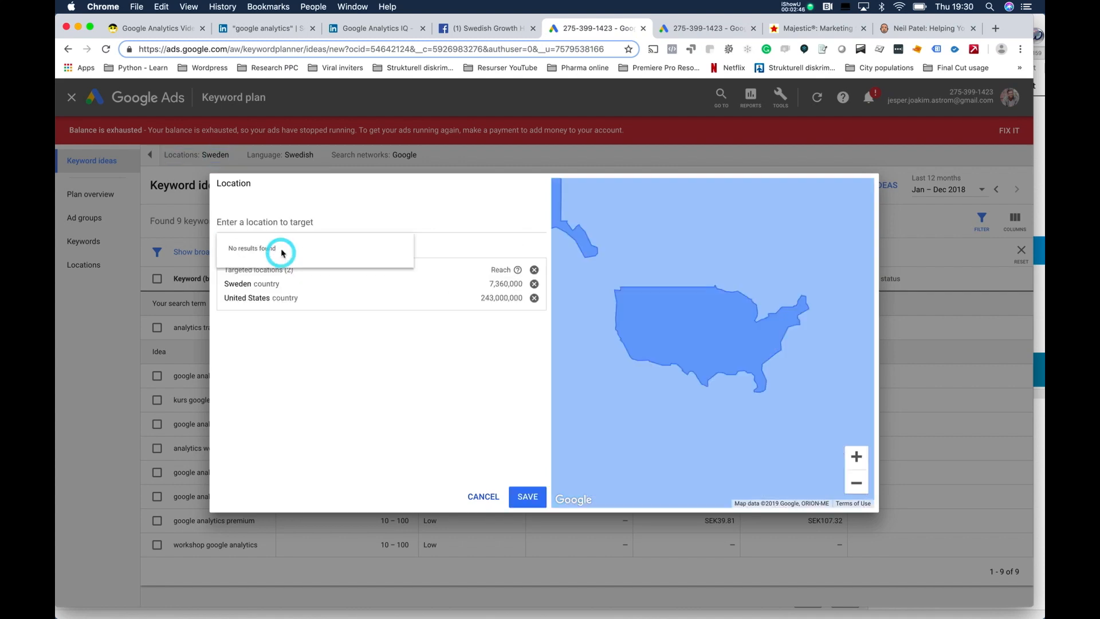
pyautogui.click(334, 221)
pyautogui.write('singapore')
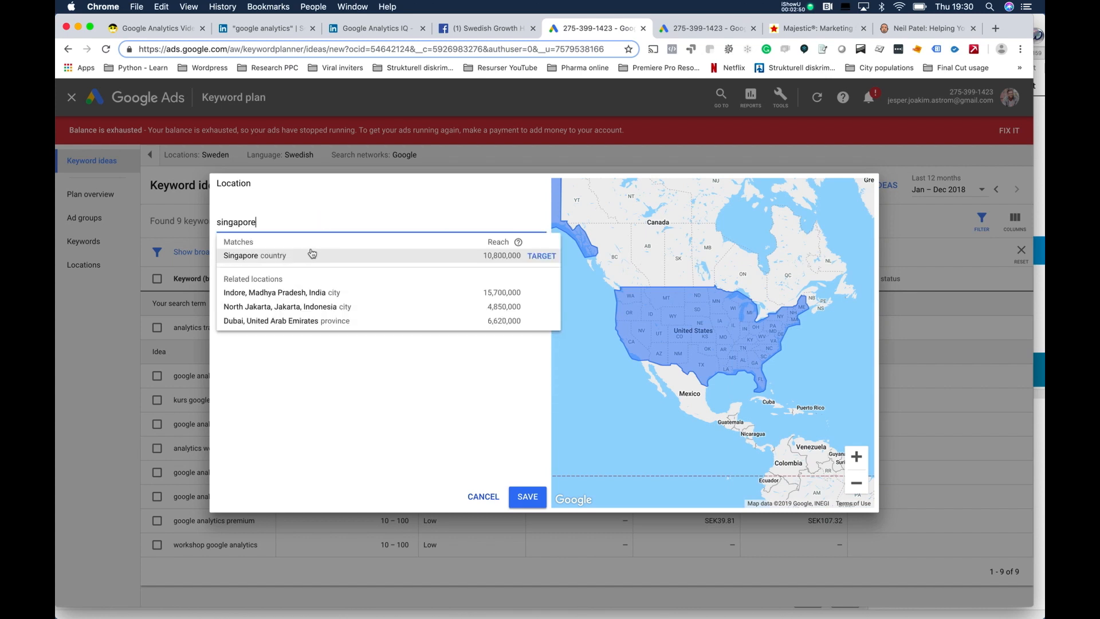
pyautogui.click(313, 253)
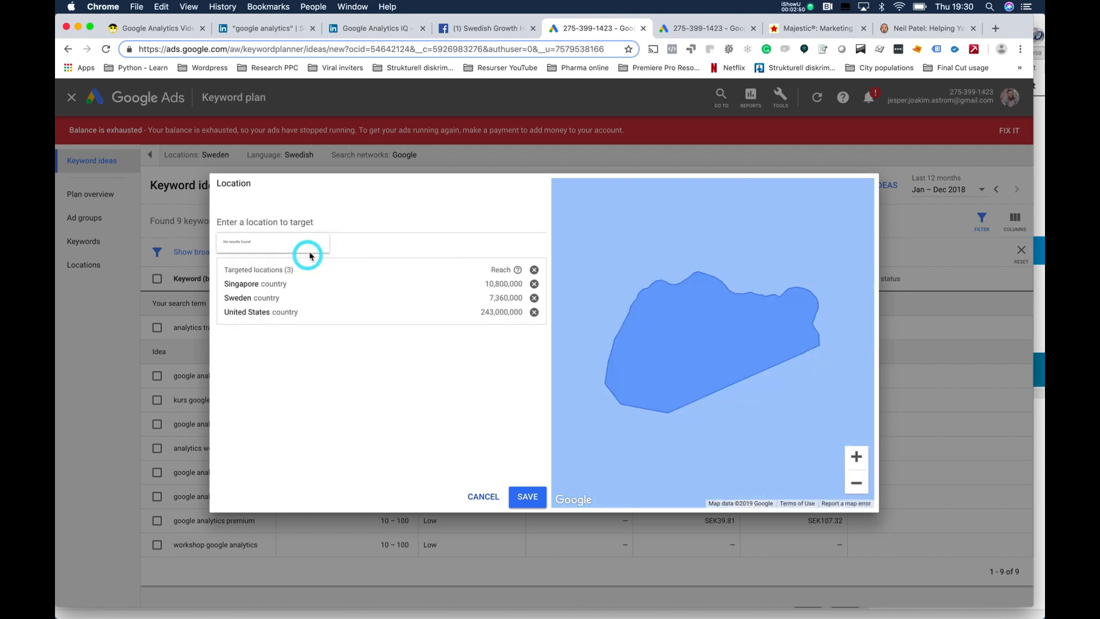
pyautogui.click(528, 496)
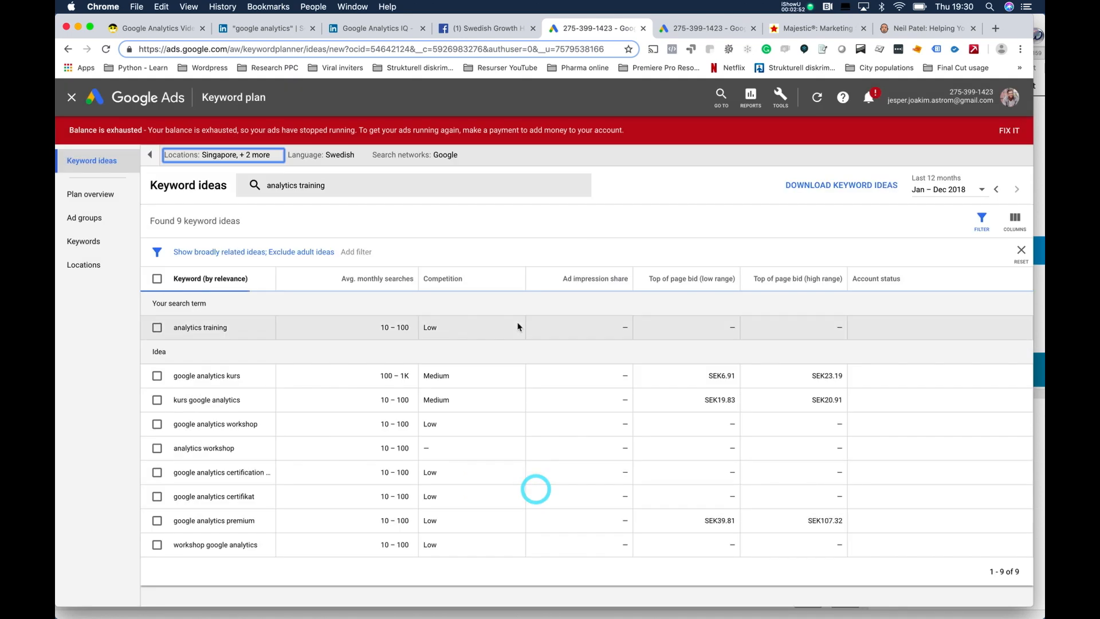
# - Set the language of the keyword ideas to English
pyautogui.click(338, 155)
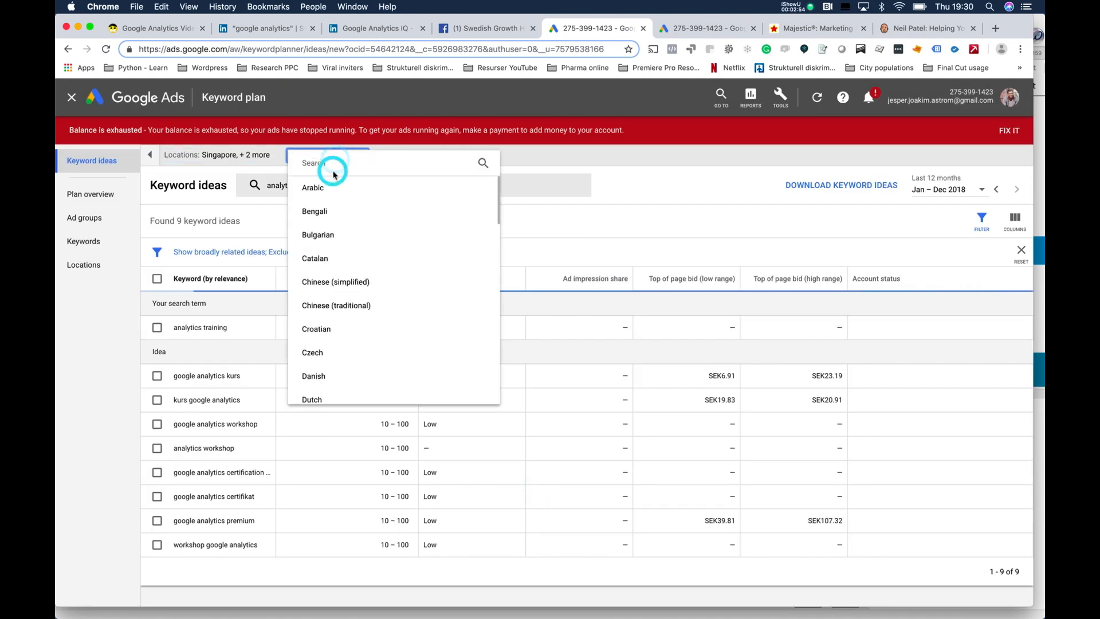
pyautogui.click(333, 164)
pyautogui.write('english')
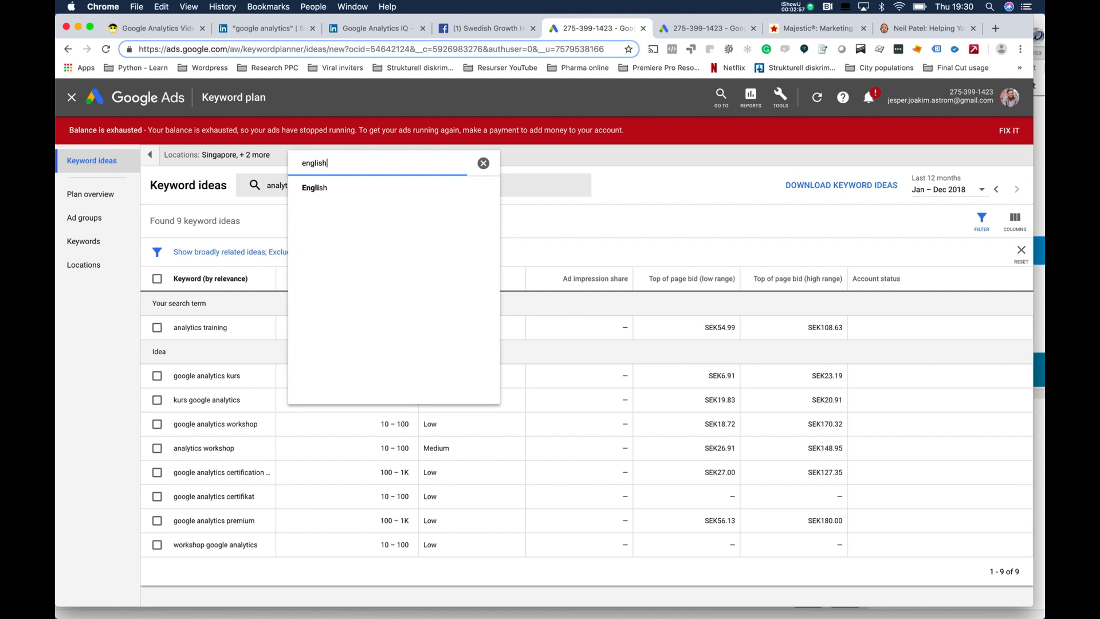
pyautogui.click(338, 187)
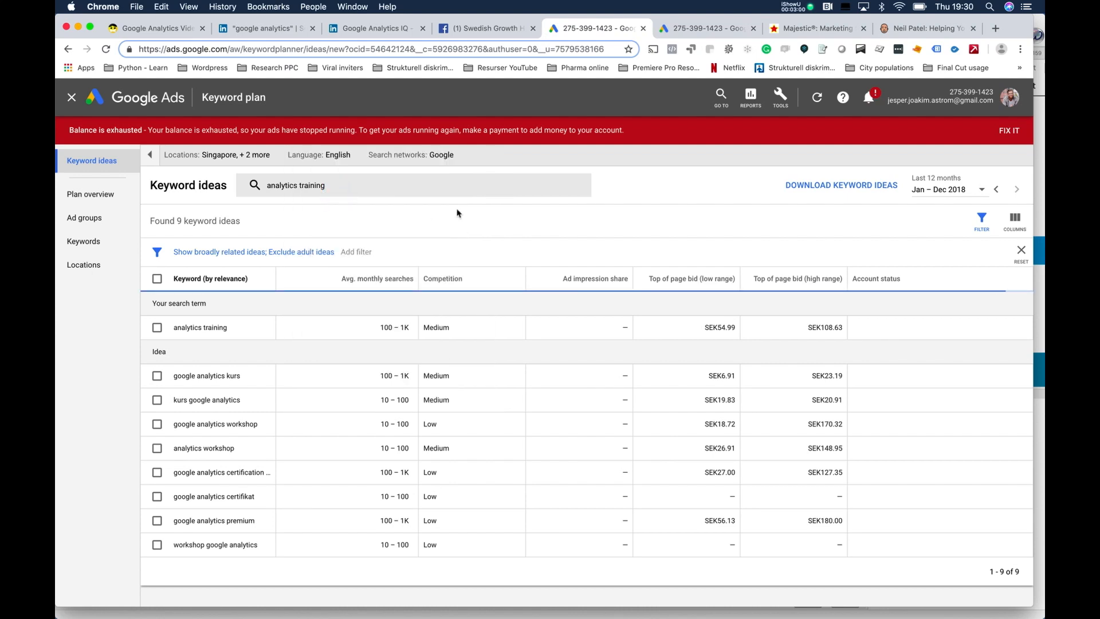
# - Select all listed keyword ideas and add them to the plan as phrase match in a new ad group named "Analytics Training"
pyautogui.scroll(-1, 387, 294)
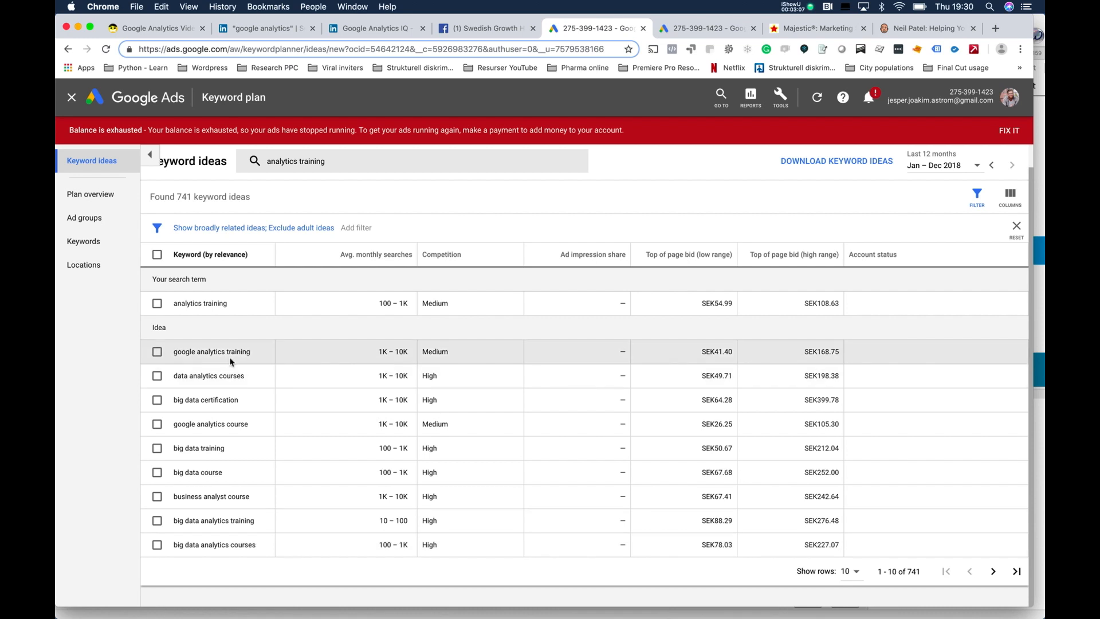
pyautogui.click(157, 256)
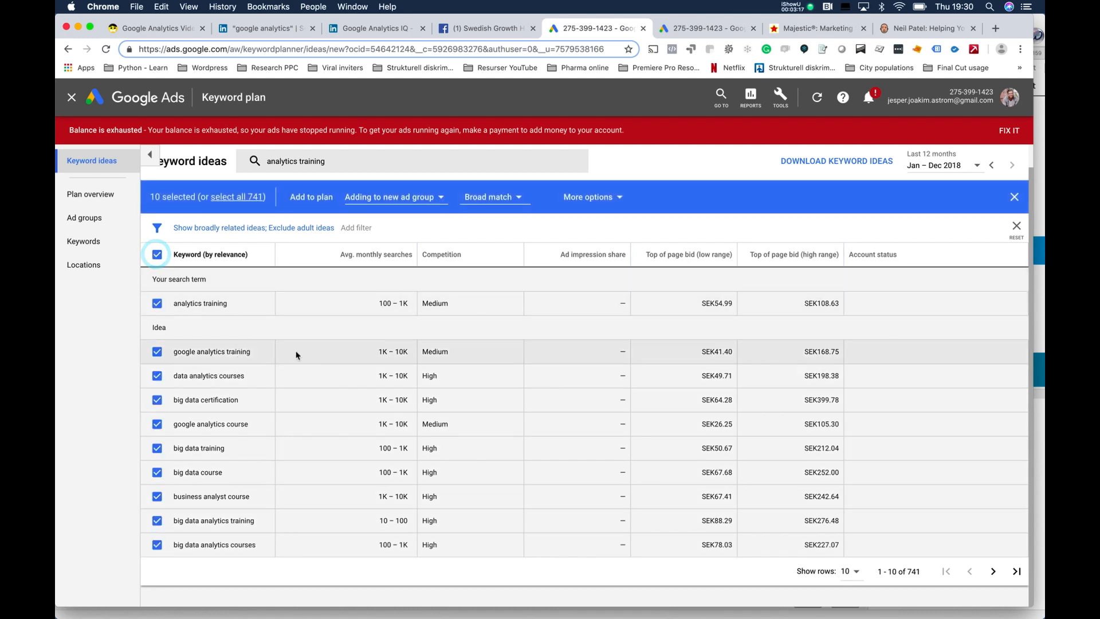
pyautogui.click(407, 196)
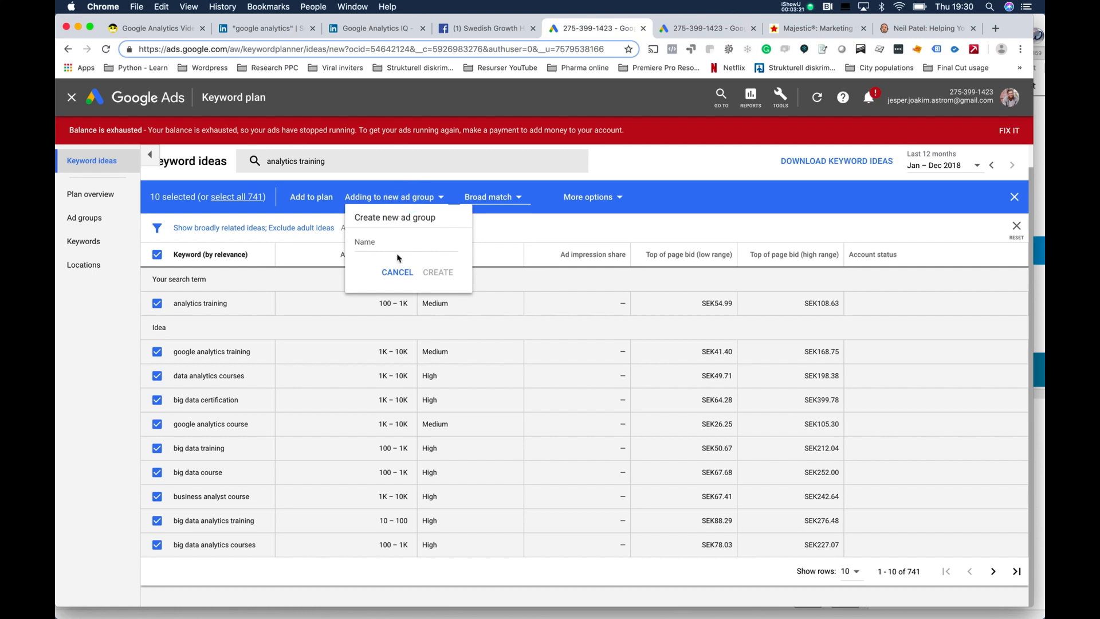
pyautogui.click(368, 243)
pyautogui.write('Analytics Training')
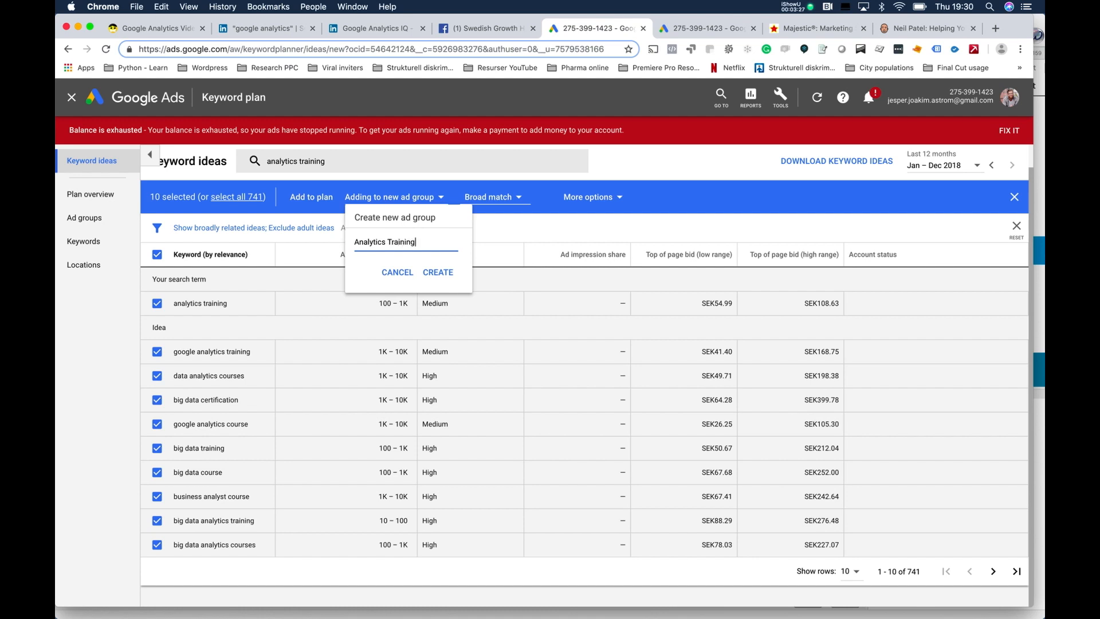
pyautogui.click(438, 272)
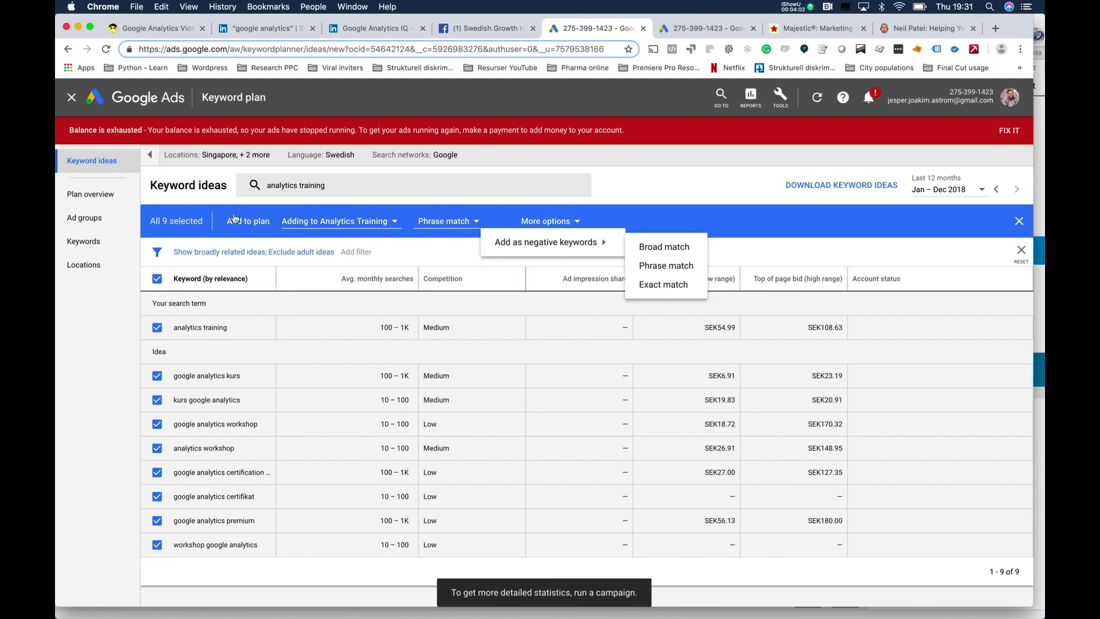
pyautogui.click(238, 223)
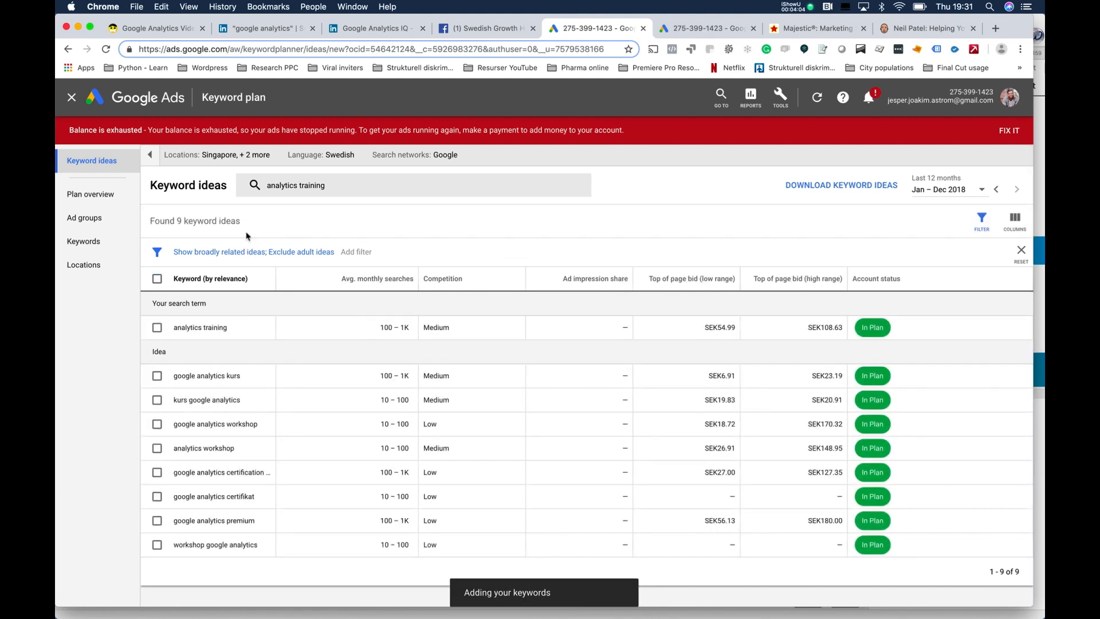
# - Examine the plan's keyword forecasts, starting with the "analytics training" keyword
pyautogui.click(83, 241)
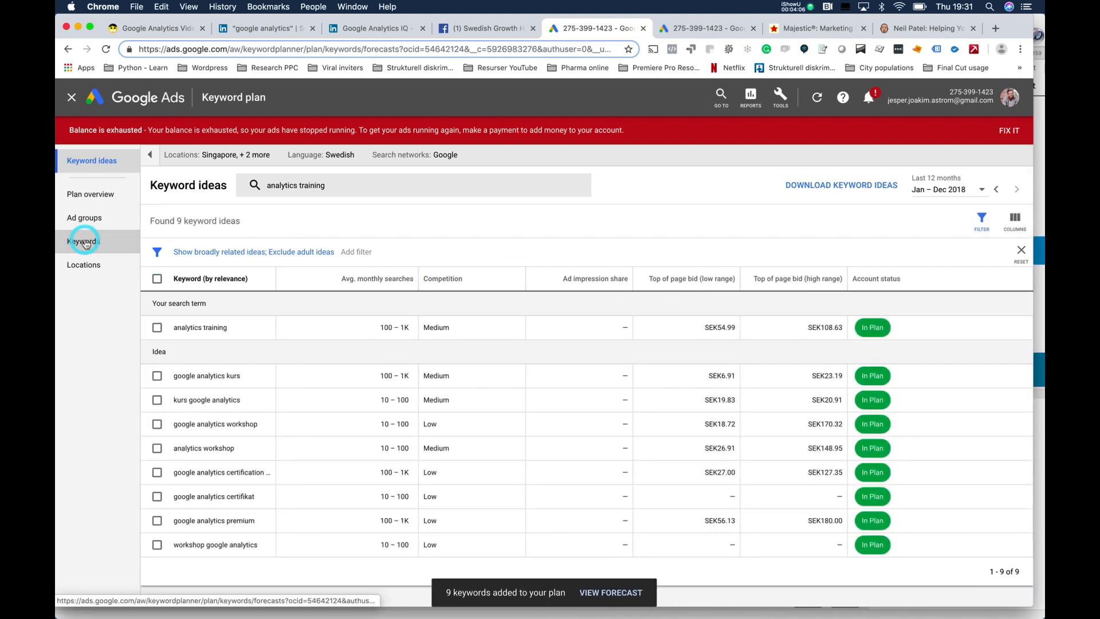
pyautogui.scroll(-2, 309, 418)
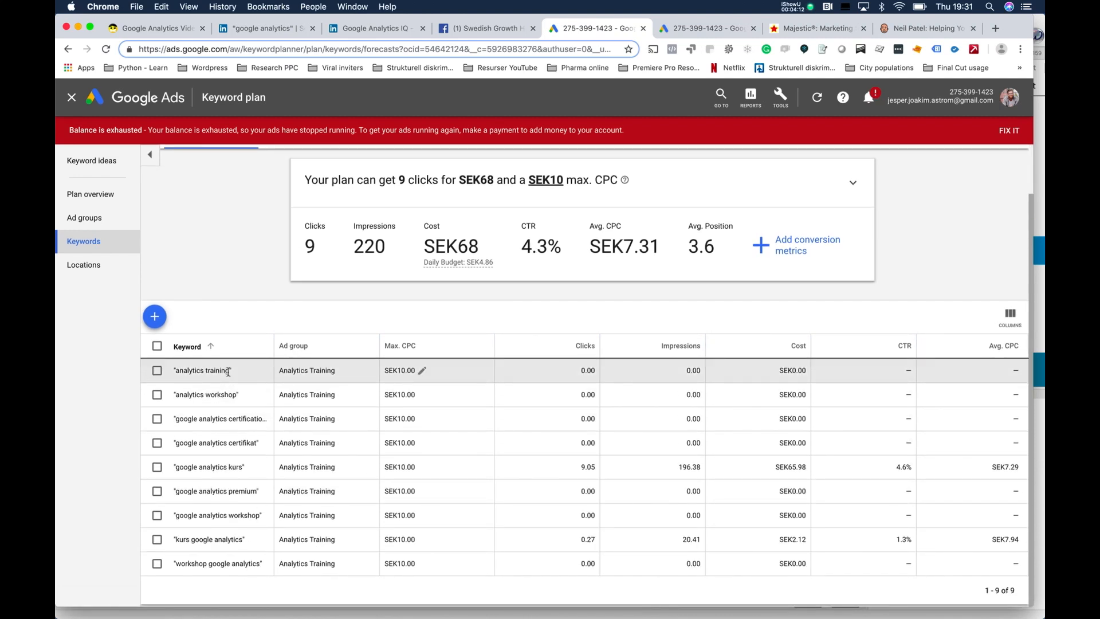
pyautogui.moveTo(178, 371); pyautogui.dragTo(227, 373)
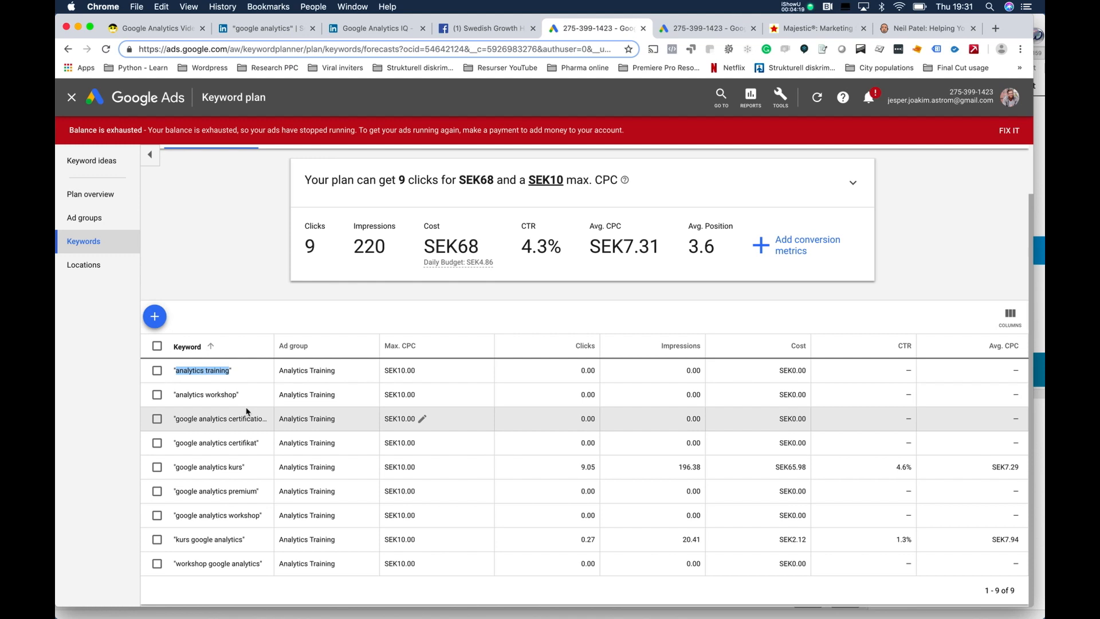
pyautogui.click(241, 372)
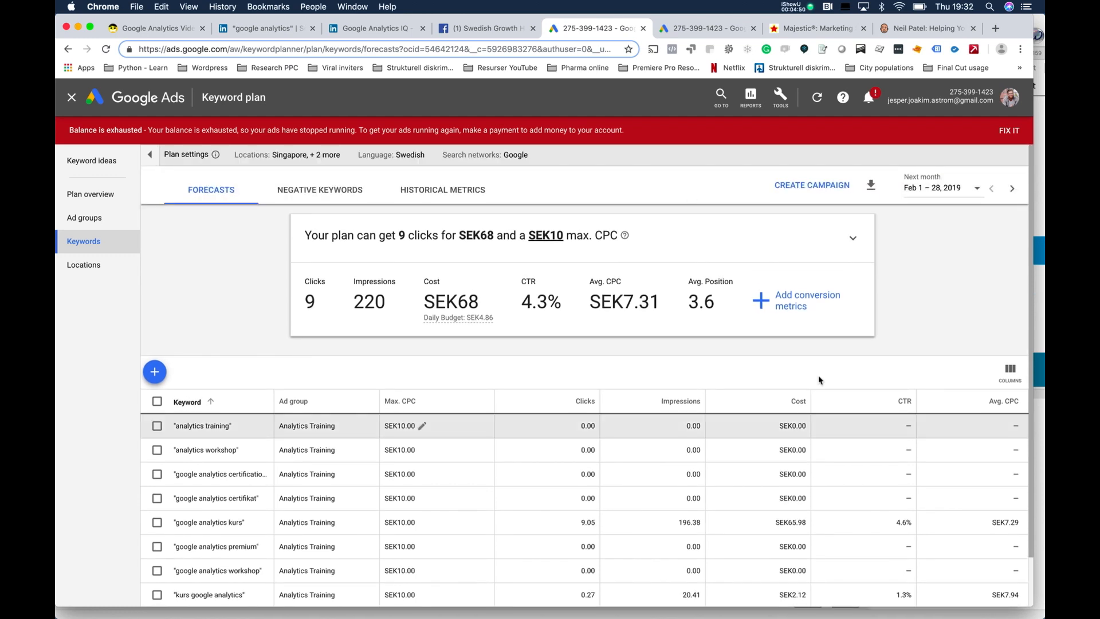
# - Create a campaign from the keyword plan and name it "Google Analytics Audience Growth"
pyautogui.click(791, 192)
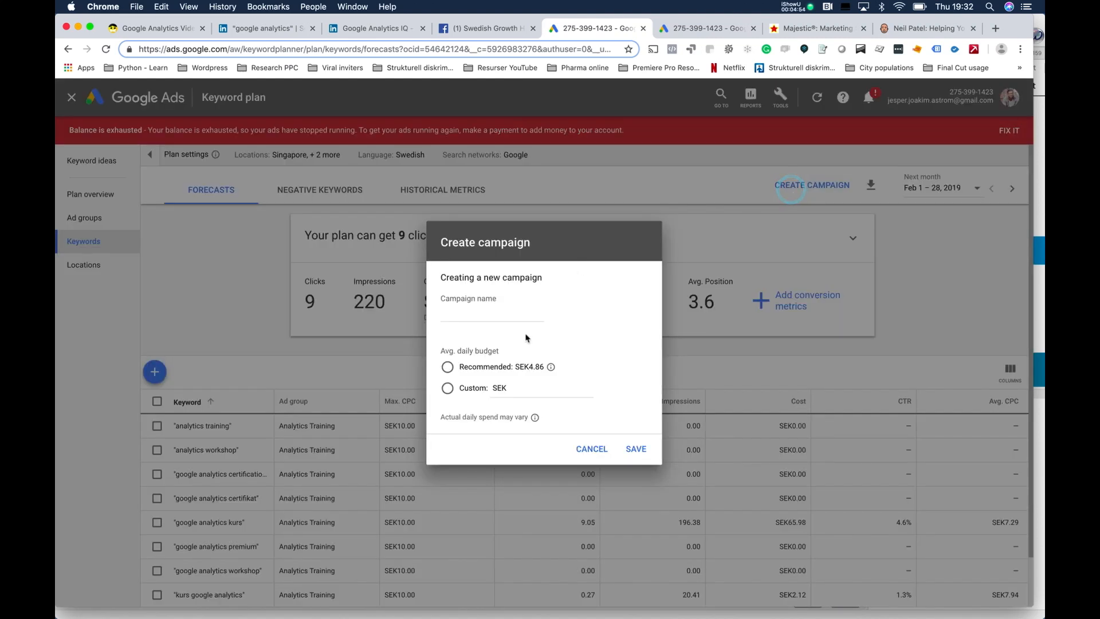
pyautogui.click(492, 316)
pyautogui.write('Google')
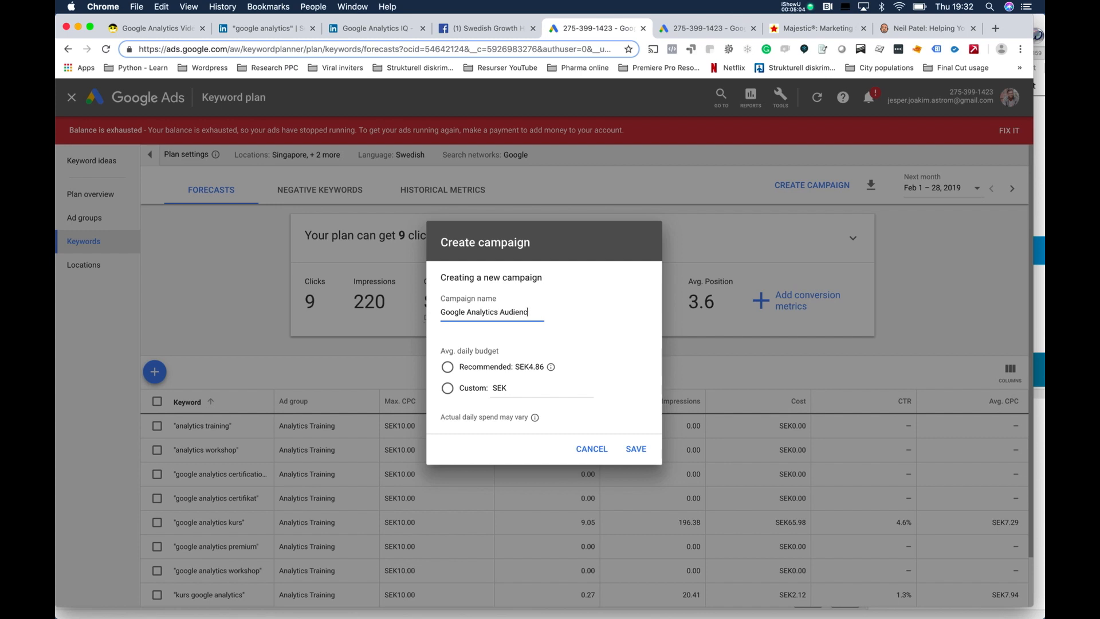
pyautogui.write('Analytics Audience Goup')
pyautogui.press('BackSpace')
pyautogui.press('BackSpace')
pyautogui.press('BackSpace')
pyautogui.write('rowth')
# - Set a custom average daily budget of SEK 100 for the new campaign and save it
pyautogui.click(448, 388)
pyautogui.click(521, 386)
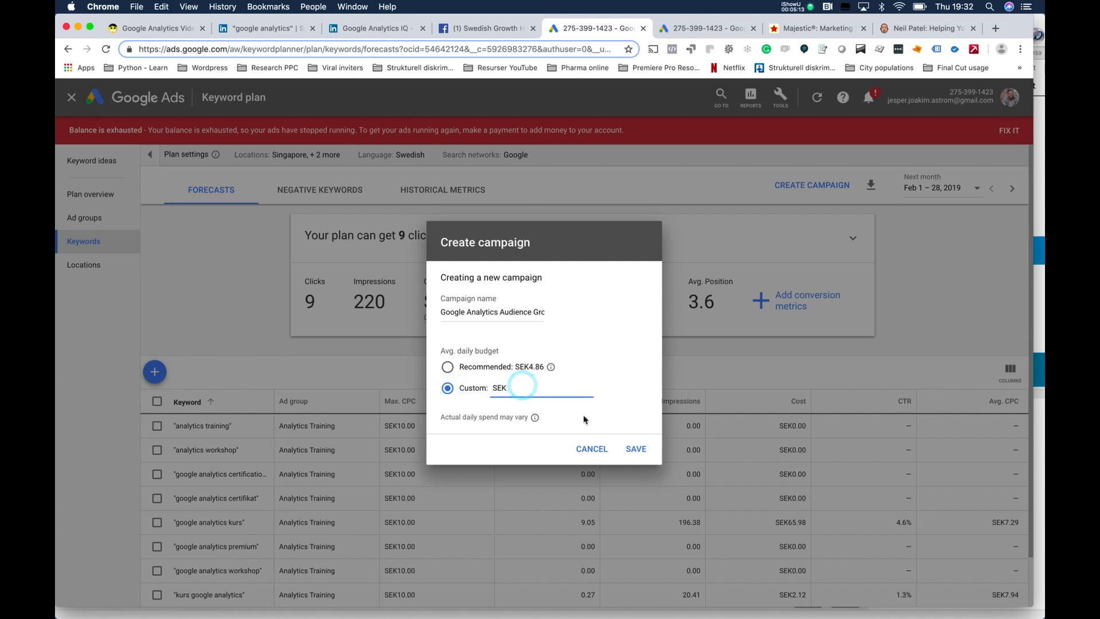
pyautogui.write('100')
pyautogui.click(634, 449)
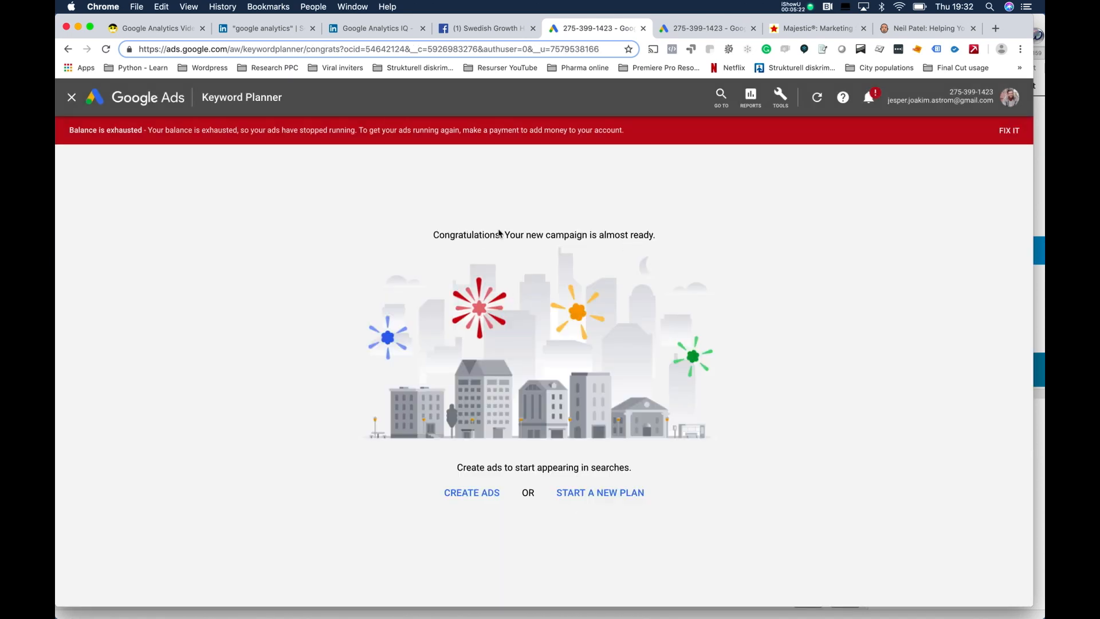
# - Start creating a text ad for the newly saved campaign
pyautogui.moveTo(502, 234); pyautogui.dragTo(670, 234)
pyautogui.click(672, 234)
pyautogui.click(469, 493)
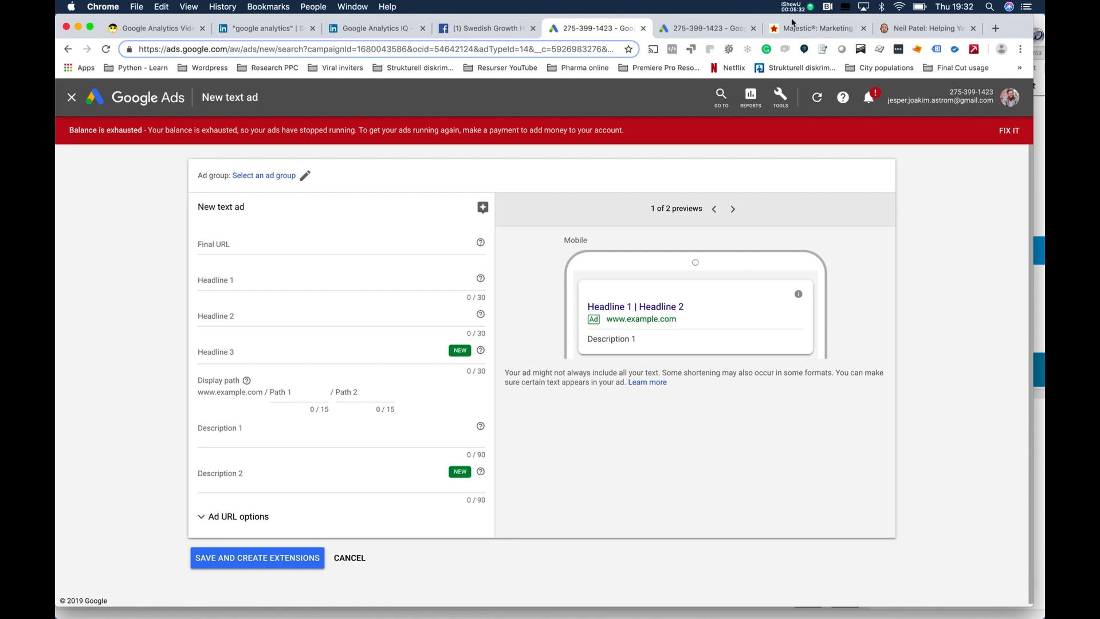
pyautogui.click(157, 29)
pyautogui.click(219, 49)
pyautogui.press('super+c')
pyautogui.click(582, 27)
pyautogui.click(704, 34)
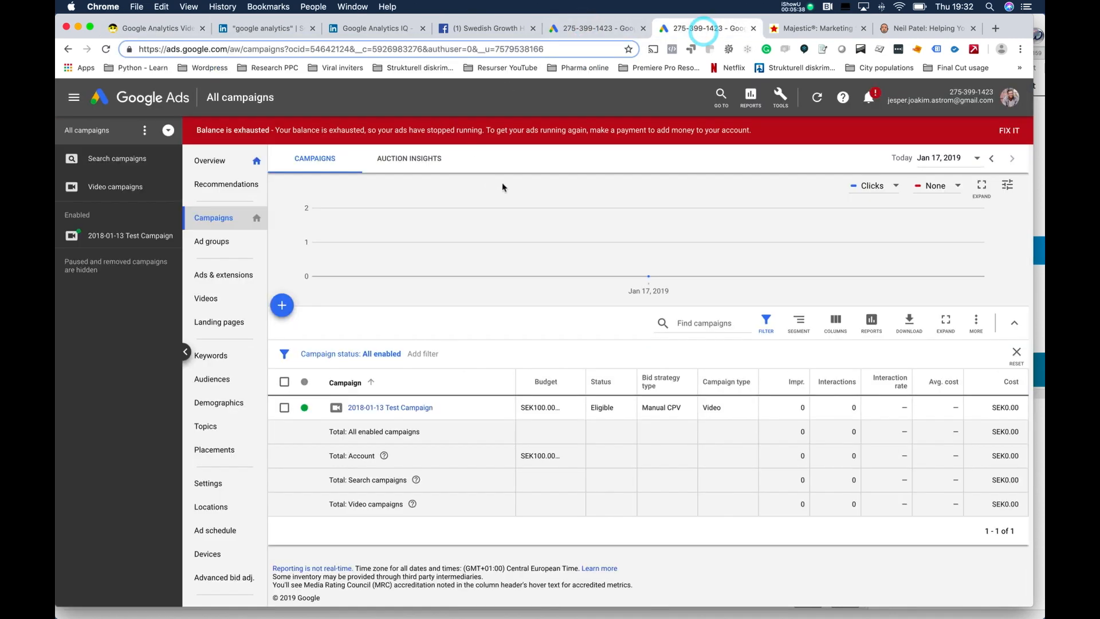
pyautogui.click(578, 29)
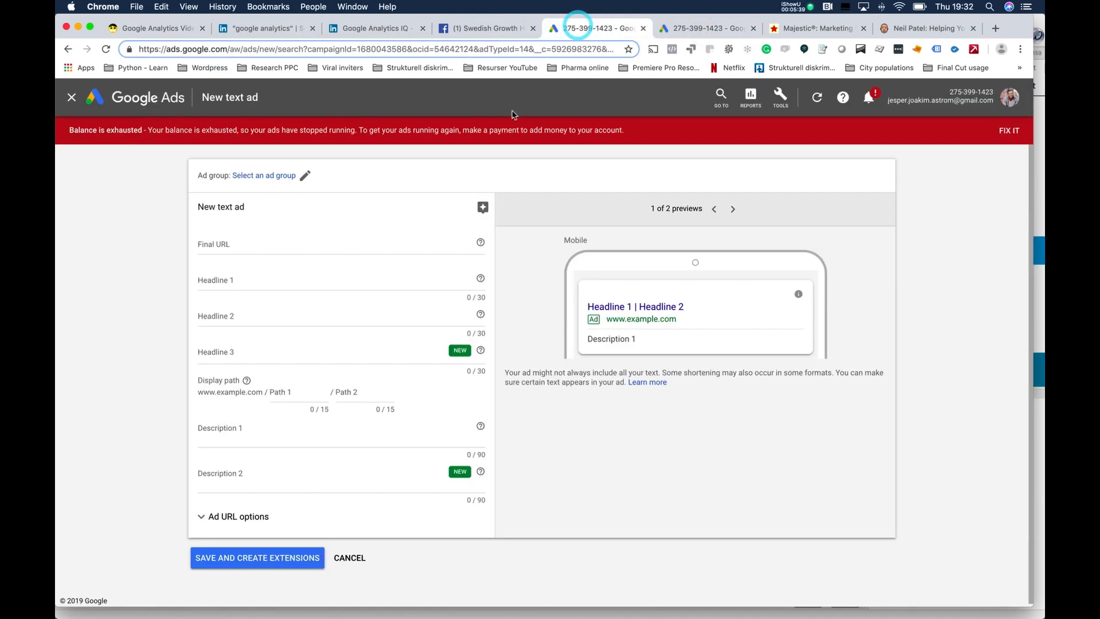
pyautogui.click(261, 243)
pyautogui.press('super+v')
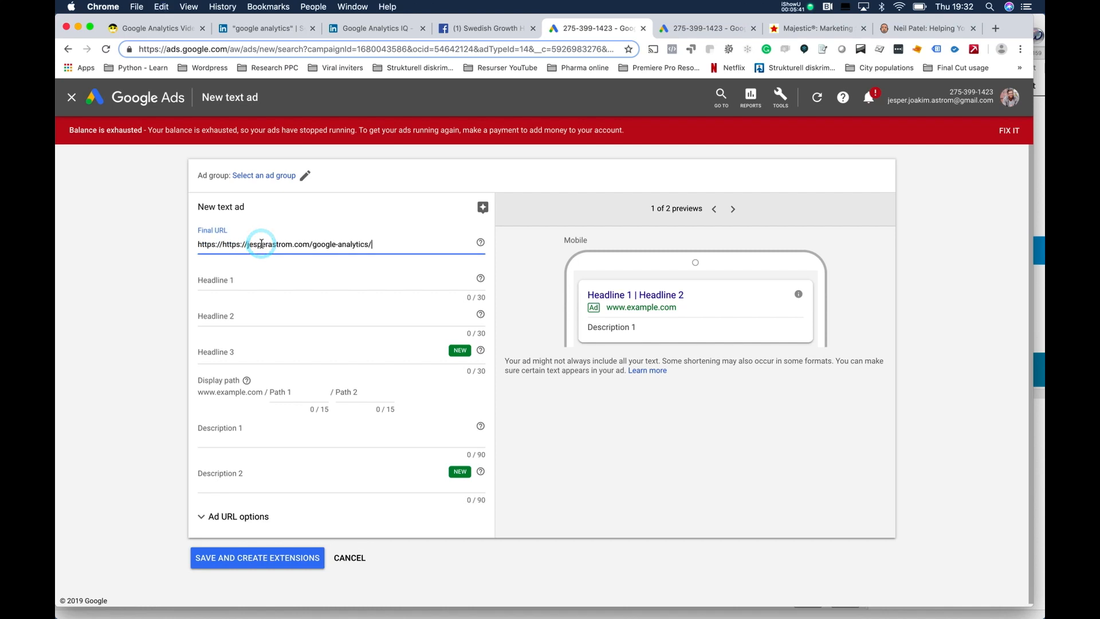
pyautogui.tripleClick(221, 244)
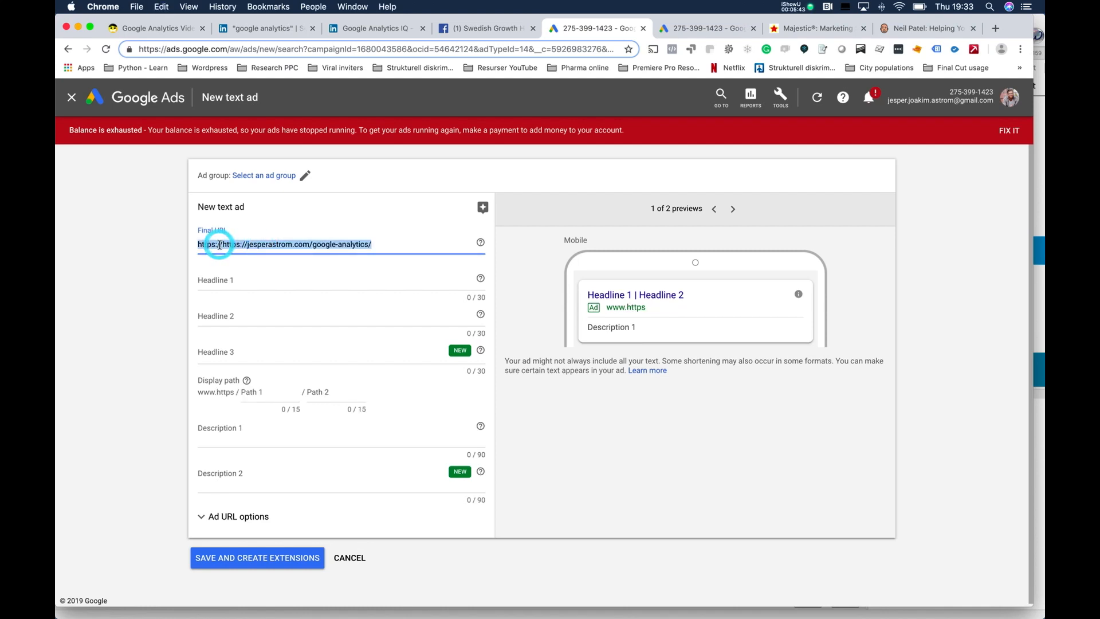
pyautogui.moveTo(221, 244); pyautogui.dragTo(174, 247)
pyautogui.press('BackSpace')
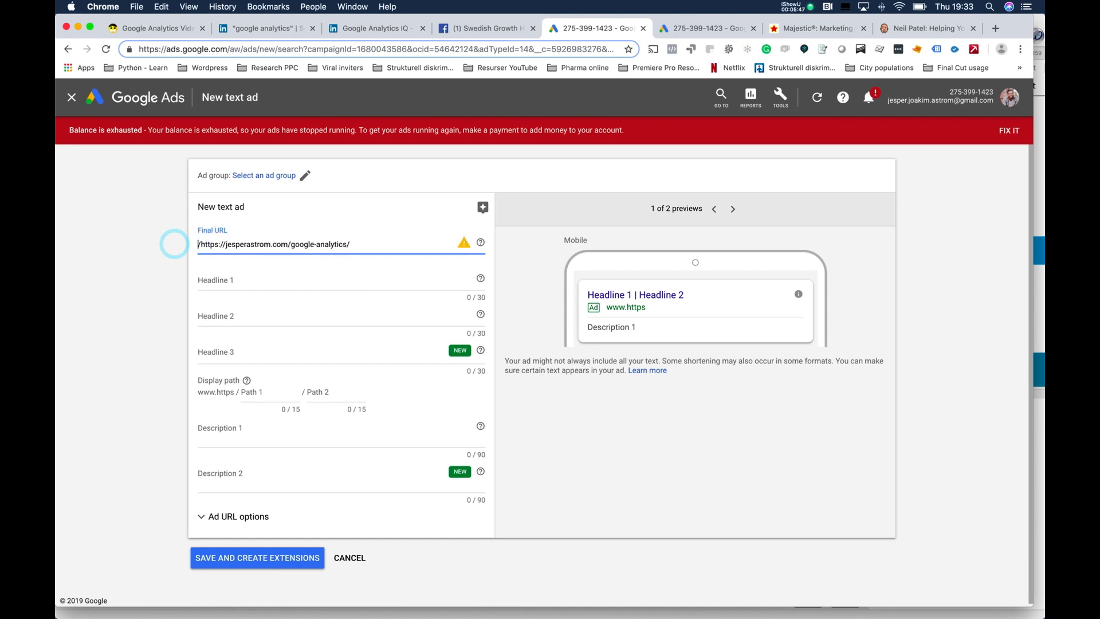
# - Set headline 1 of the text ad to "Beginner Analytics training"
pyautogui.click(256, 282)
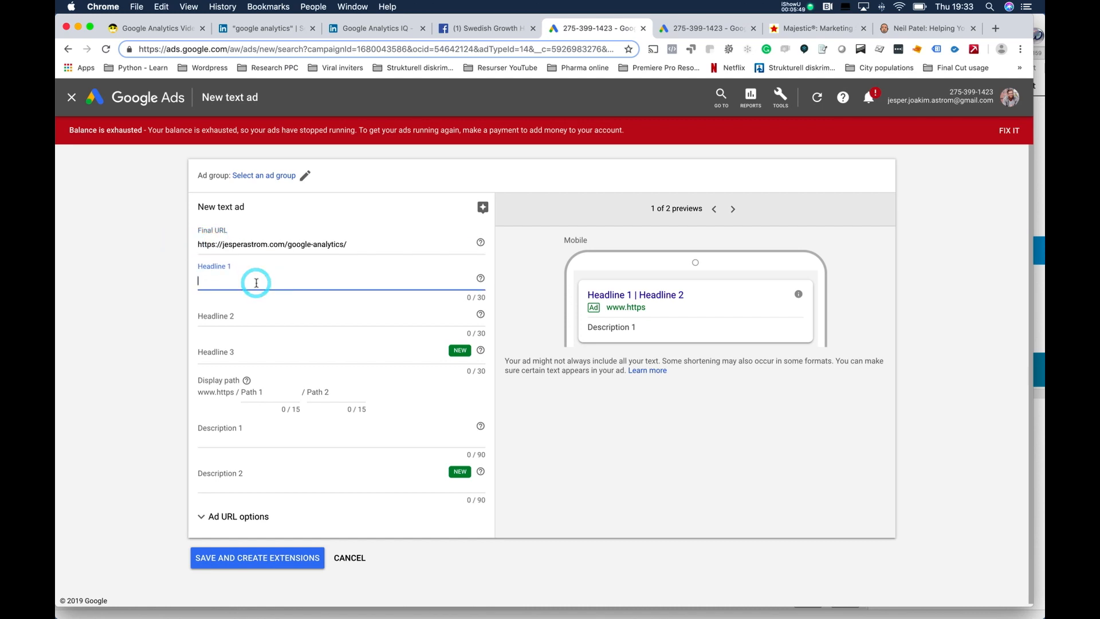
pyautogui.write('Beginner Analytics T')
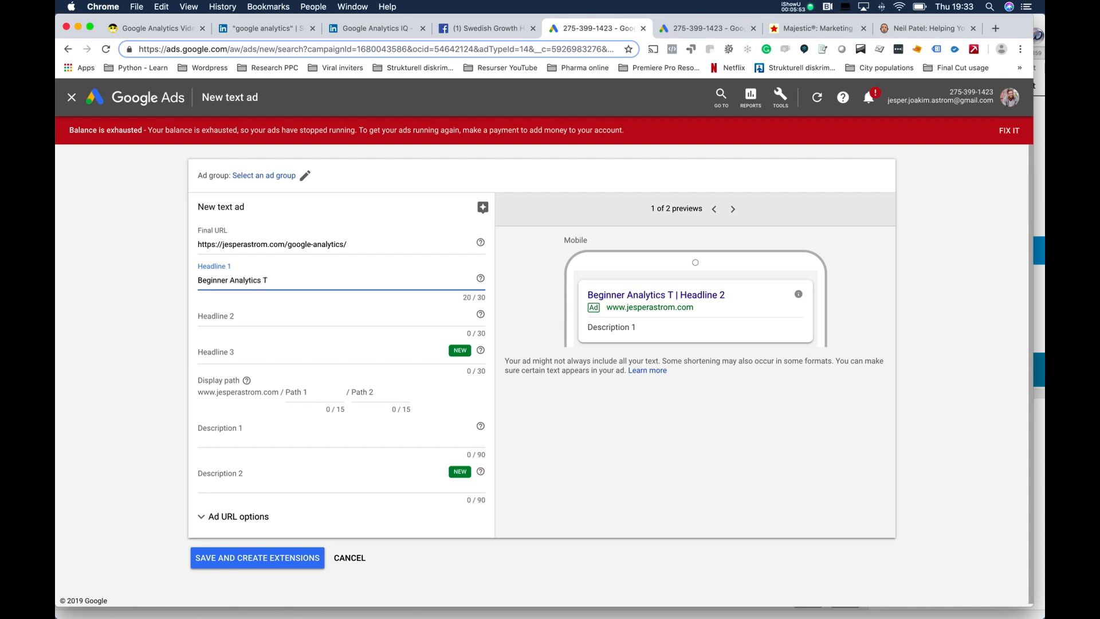
pyautogui.press('BackSpace')
pyautogui.write('training')
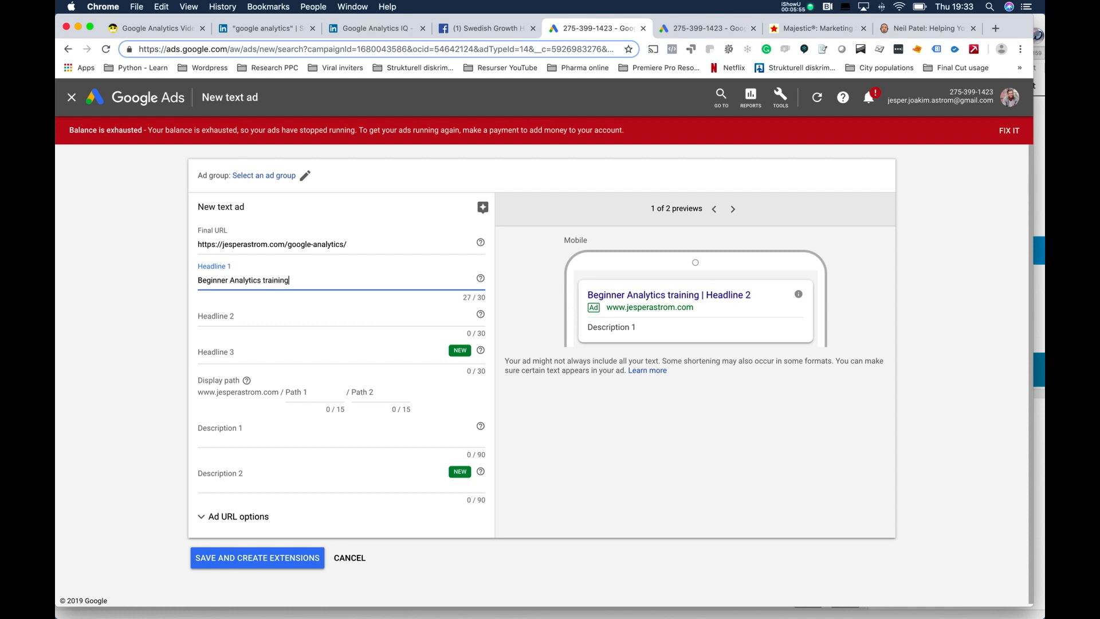
pyautogui.press('Tab')
pyautogui.write('Great')
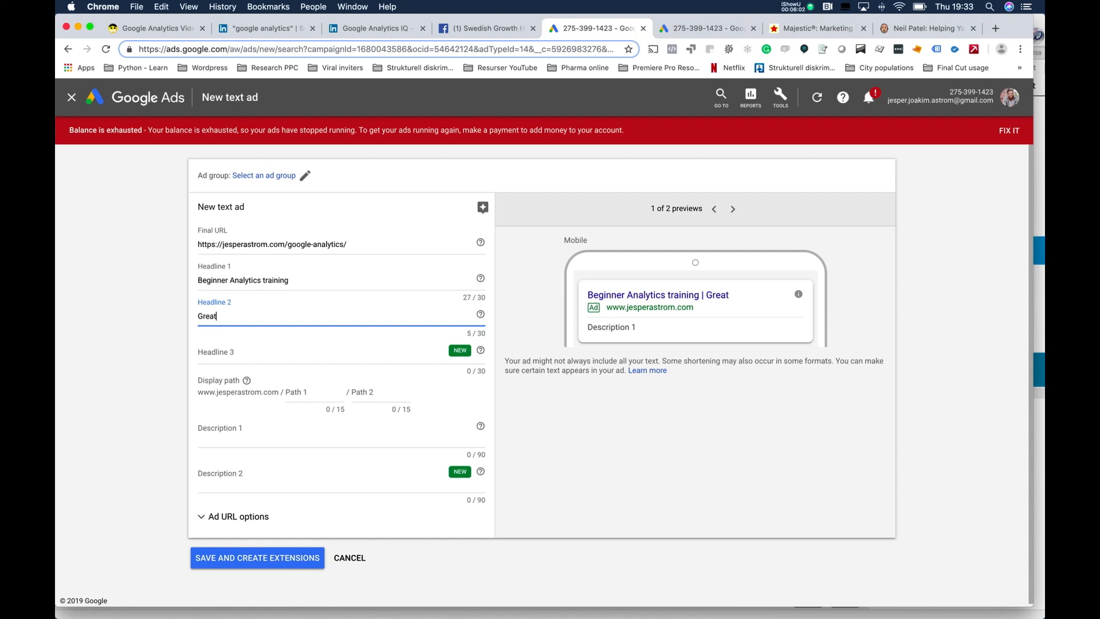
pyautogui.write(' course')
pyautogui.tripleClick(207, 318)
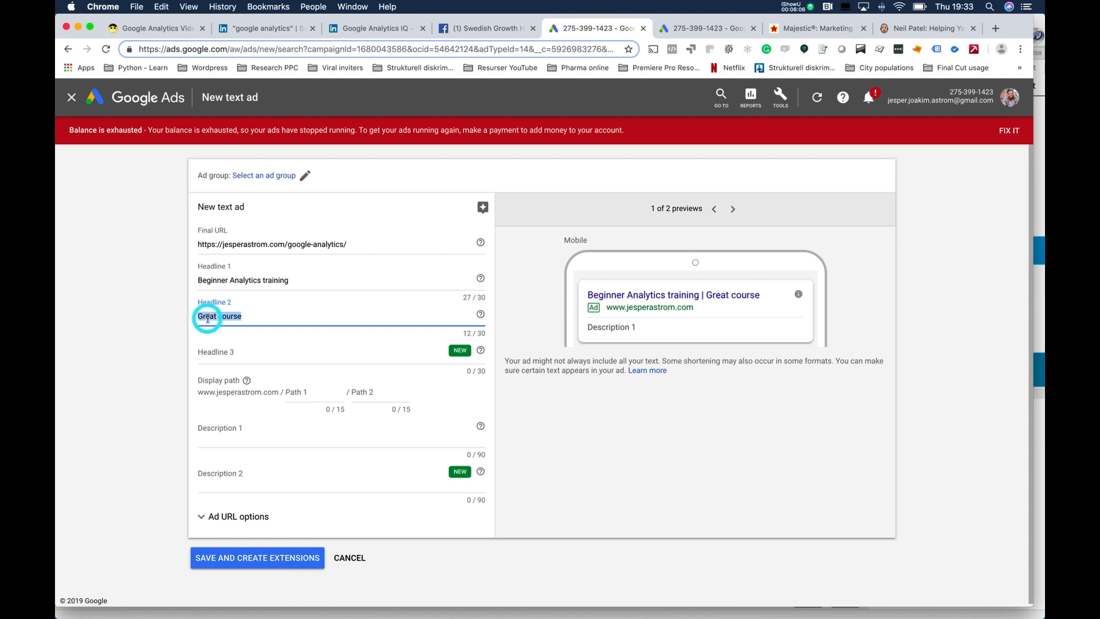
pyautogui.press('BackSpace')
# - Enter "Daily videos" as headline 2 of the text ad, without any added call to subscribe
pyautogui.write('Dei')
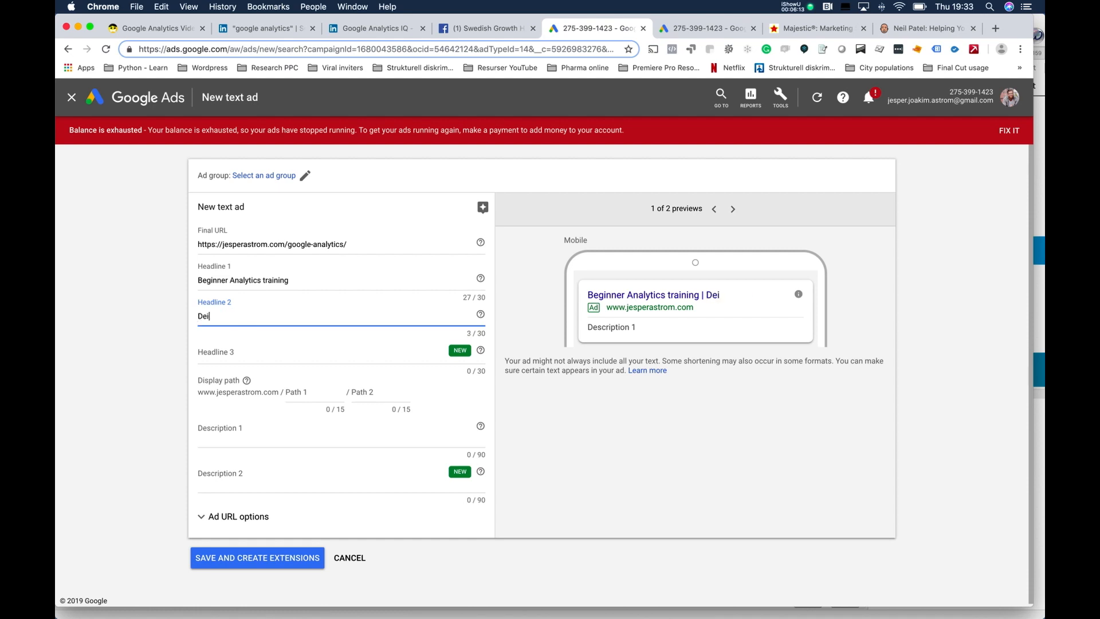
pyautogui.write('ly videous')
pyautogui.press('BackSpace')
pyautogui.press('BackSpace')
pyautogui.press('BackSpace')
pyautogui.write('os, subscribe and lea')
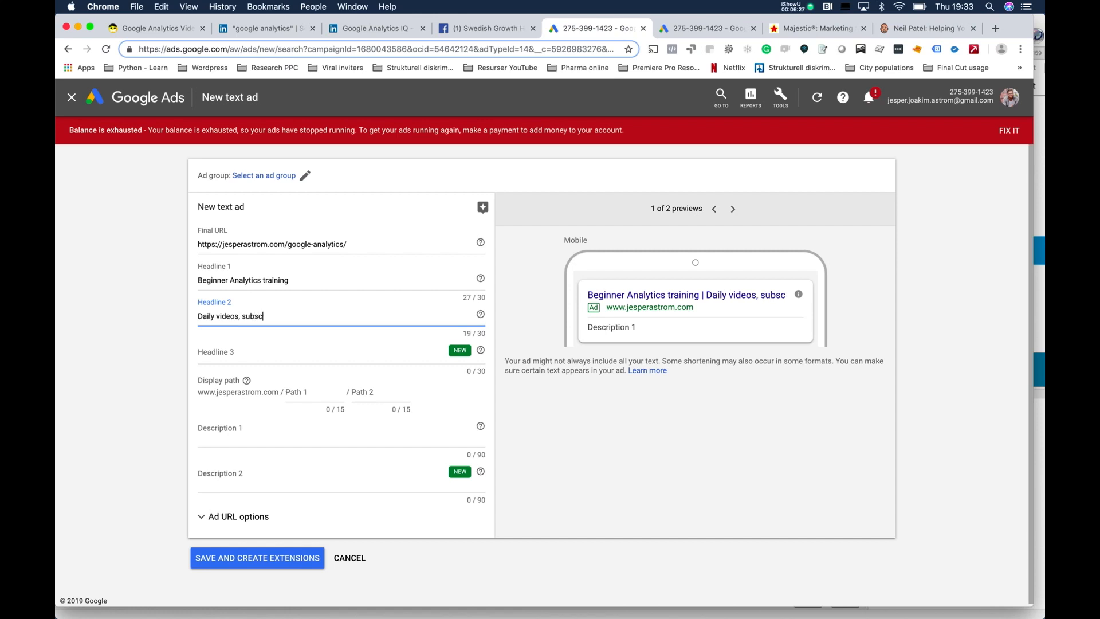
pyautogui.press('BackSpace')
pyautogui.press('BackSpace')
pyautogui.press('BackSpace')
pyautogui.press('BackSpace')
pyautogui.press('BackSpace')
pyautogui.press('BackSpace')
pyautogui.press('BackSpace')
pyautogui.press('BackSpace')
pyautogui.press('BackSpace')
pyautogui.press('BackSpace')
pyautogui.press('BackSpace')
pyautogui.press('BackSpace')
pyautogui.press('BackSpace')
pyautogui.press('BackSpace')
pyautogui.press('BackSpace')
pyautogui.press('BackSpace')
pyautogui.press('BackSpace')
pyautogui.press('BackSpace')
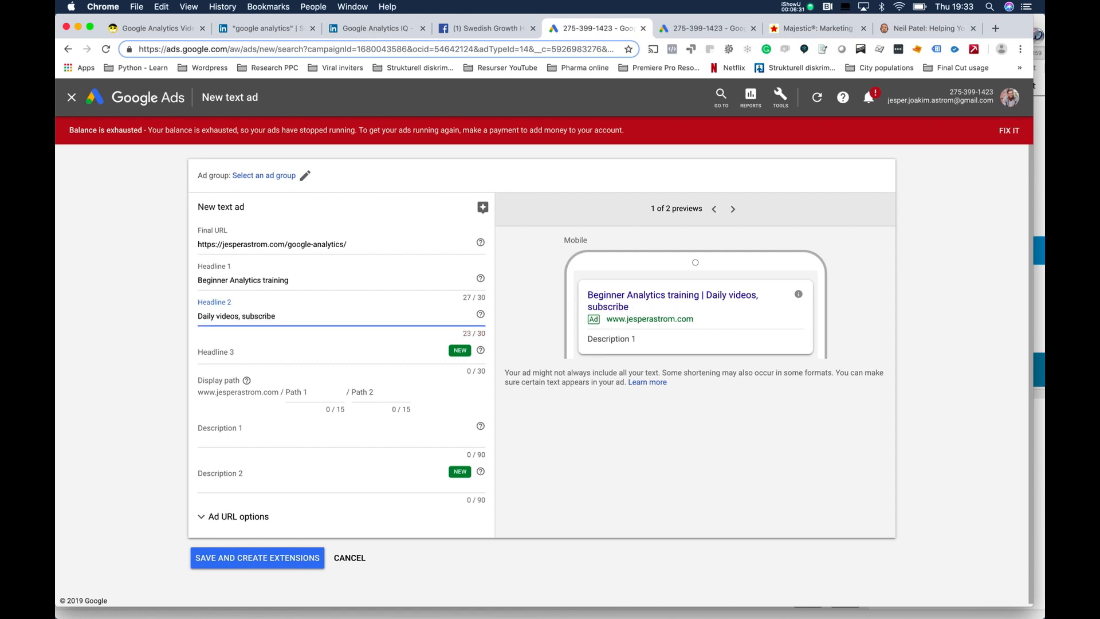
pyautogui.press('BackSpace')
pyautogui.press('BackSpace')
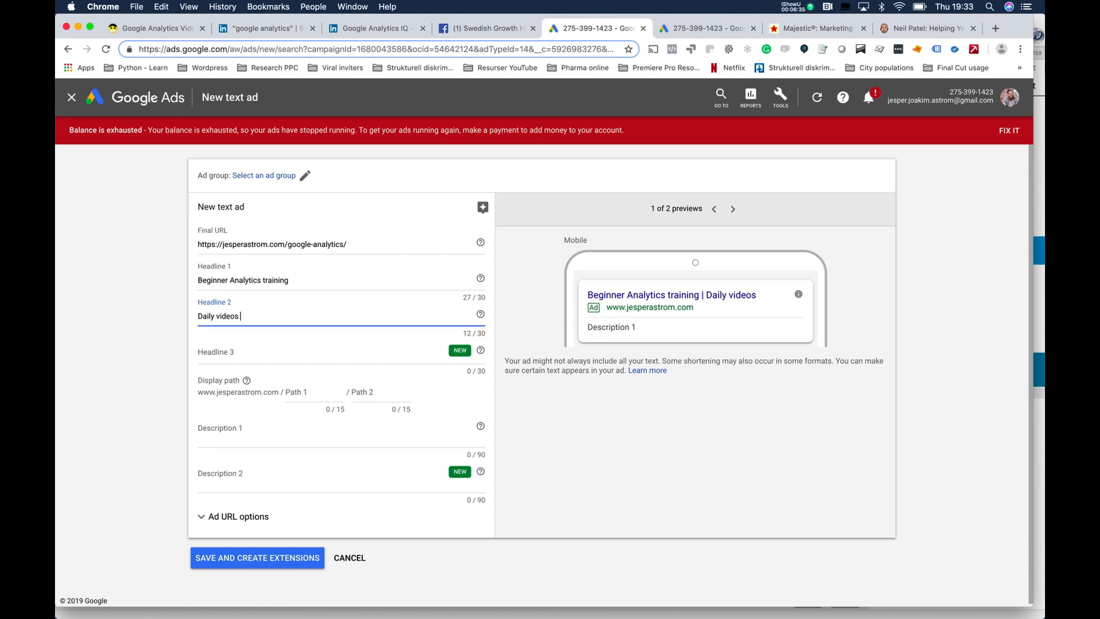
# - Change headline 2 to "Free daily videos" and make "analytics" lowercase in headline 1
pyautogui.click(198, 315)
pyautogui.write('Free')
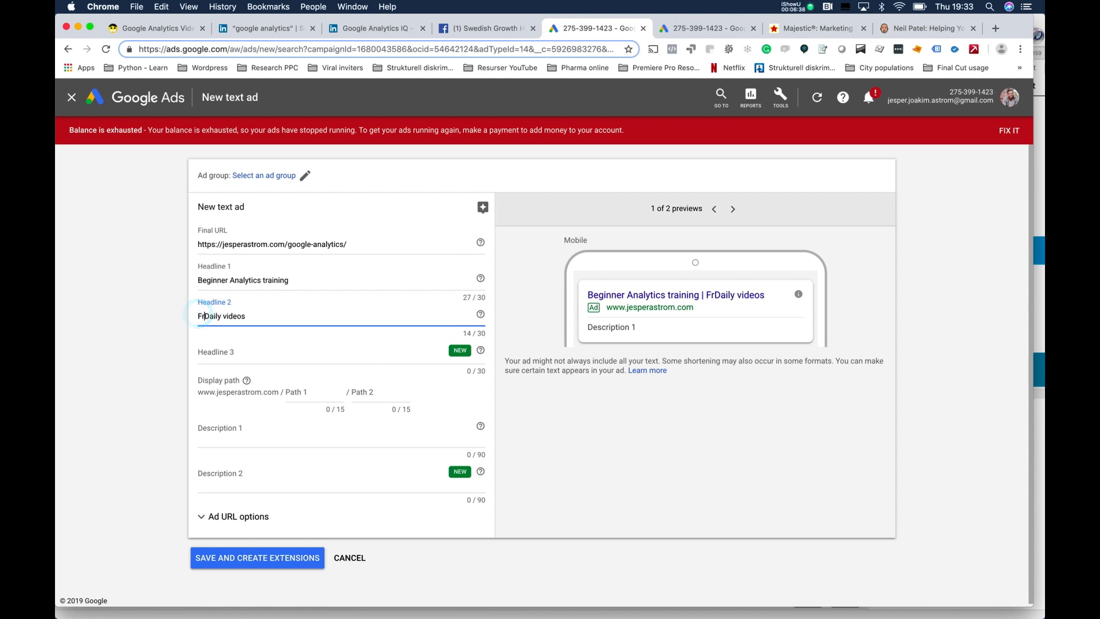
pyautogui.press('Delete')
pyautogui.write('d')
pyautogui.click(231, 280)
pyautogui.press('Delete')
pyautogui.write('a')
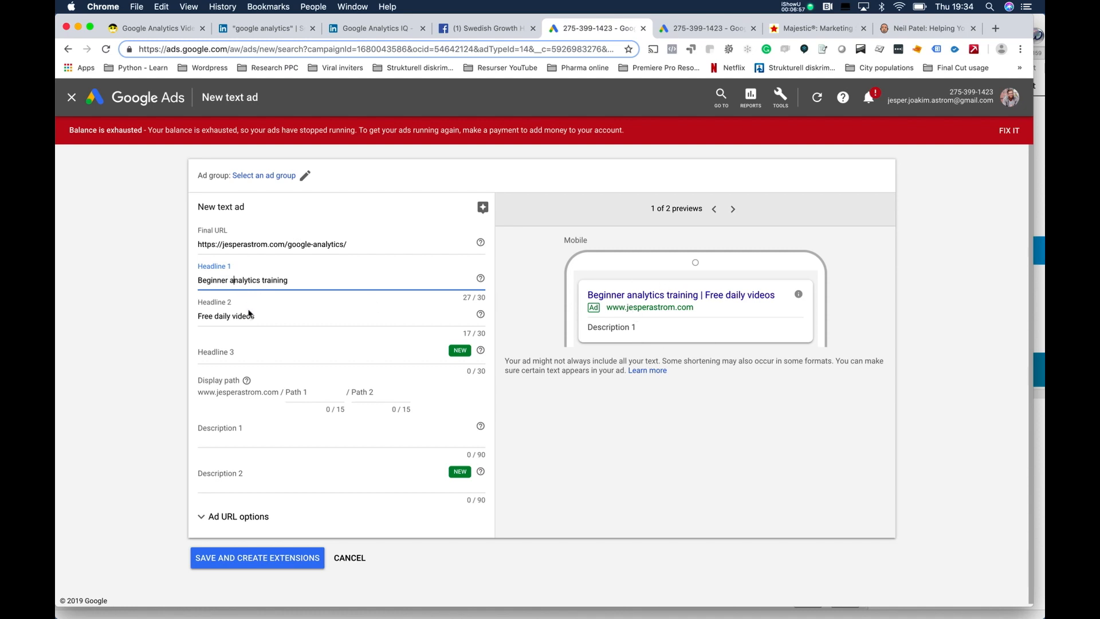
pyautogui.click(269, 315)
# - Set description 1 of the ad to "Get free daily training videos in Analytics for your website"
pyautogui.click(243, 437)
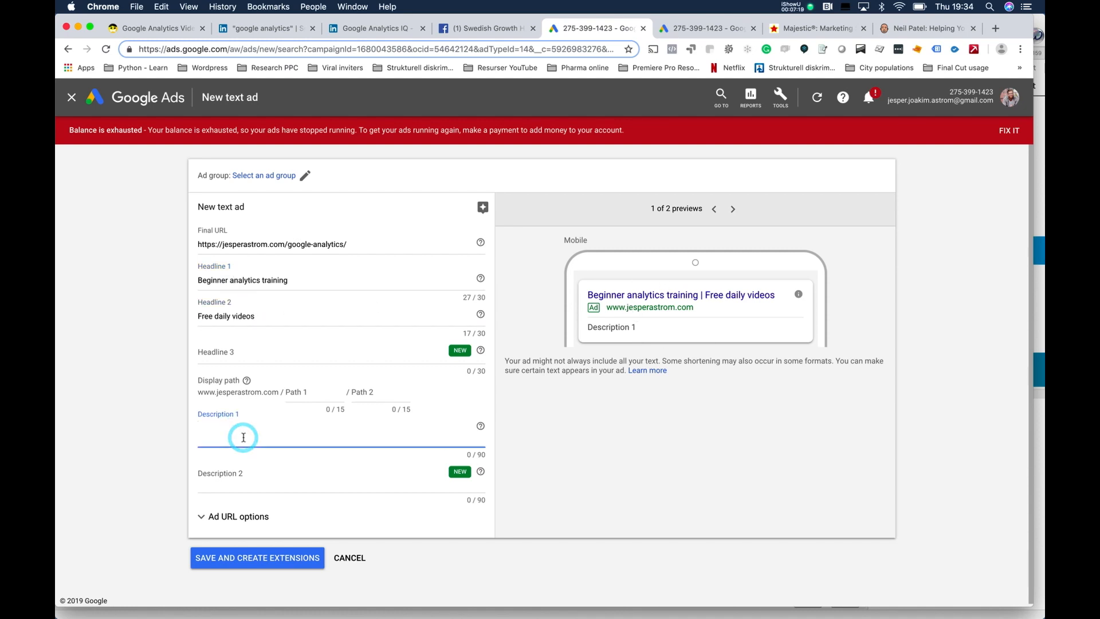
pyautogui.write('Get free daily tr')
pyautogui.press('BackSpace')
pyautogui.write('training')
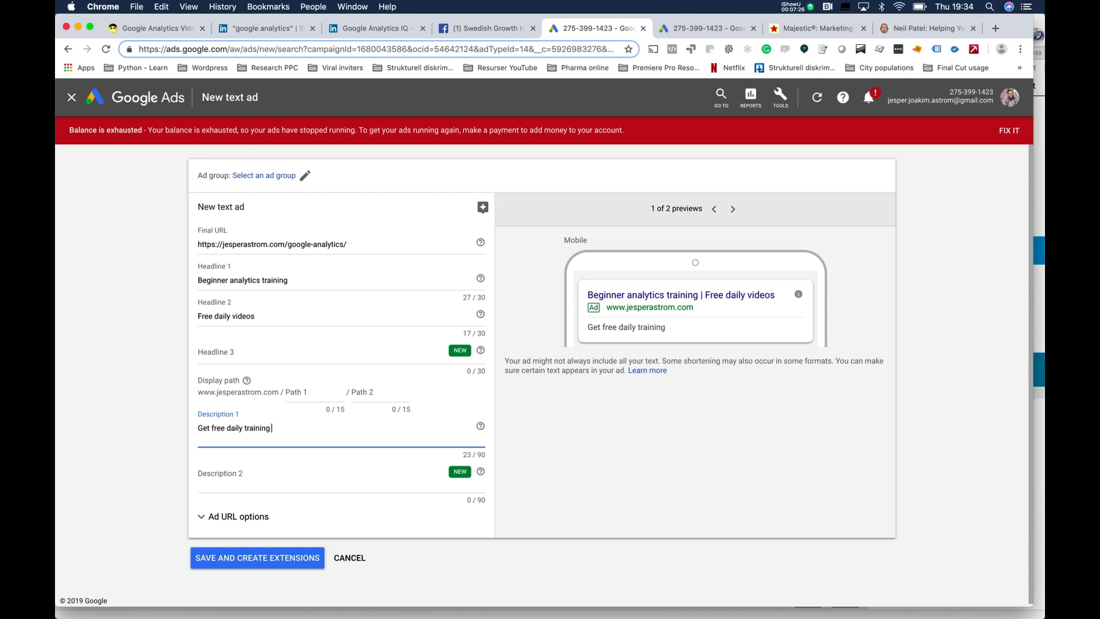
pyautogui.write(' videos in G Analytics for your website')
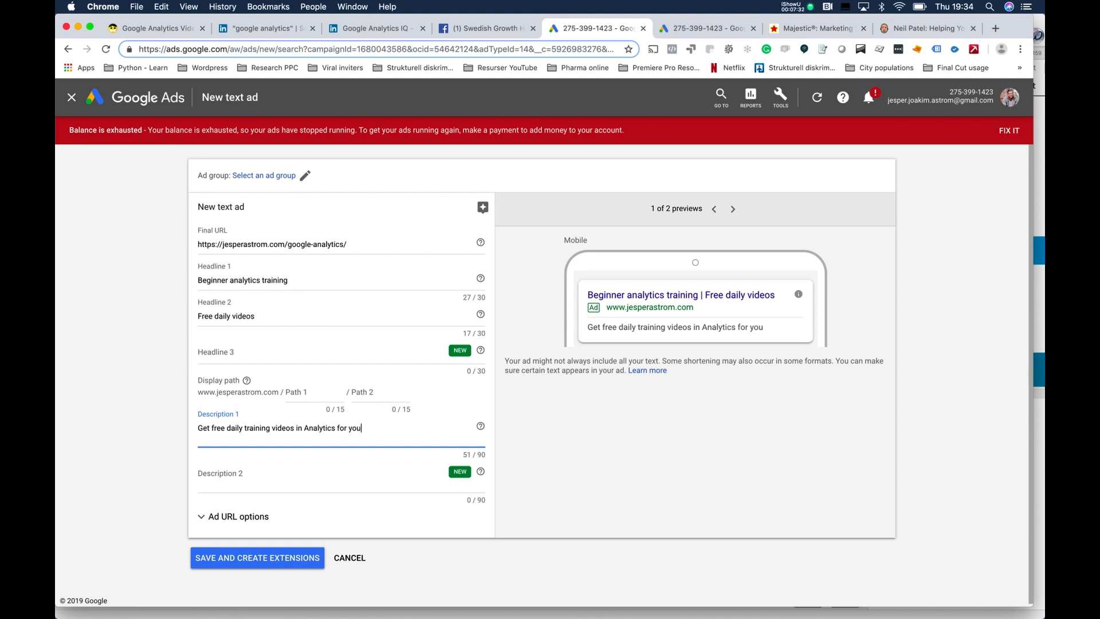
# - Set description 2 of the ad to "Grow your business with the power of data"
pyautogui.click(228, 487)
pyautogui.write('Growt your business with')
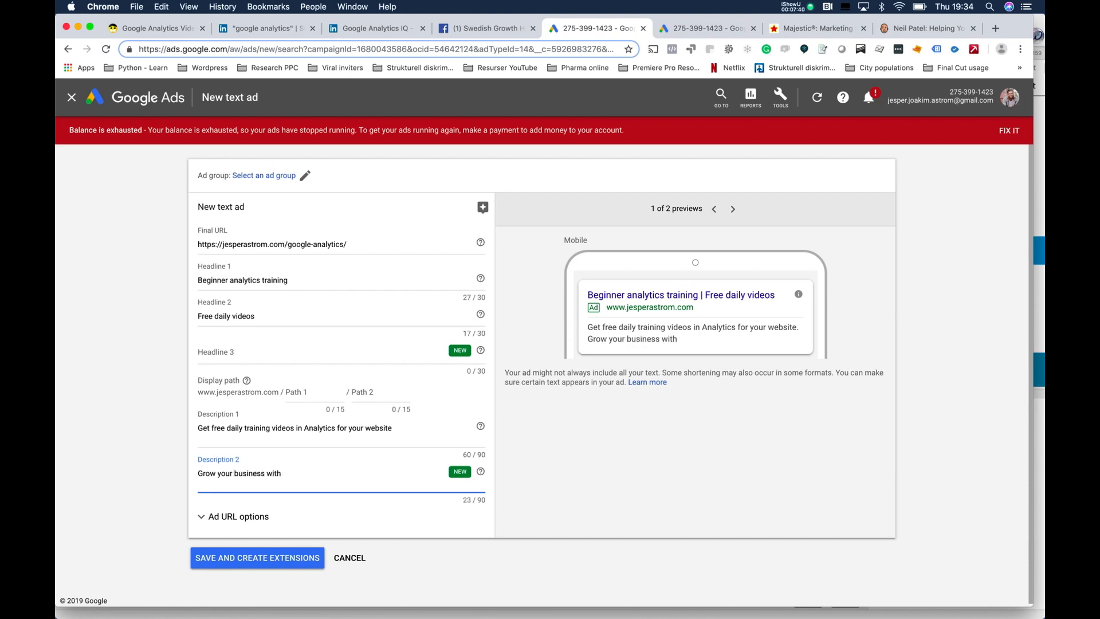
pyautogui.write(' the power of data')
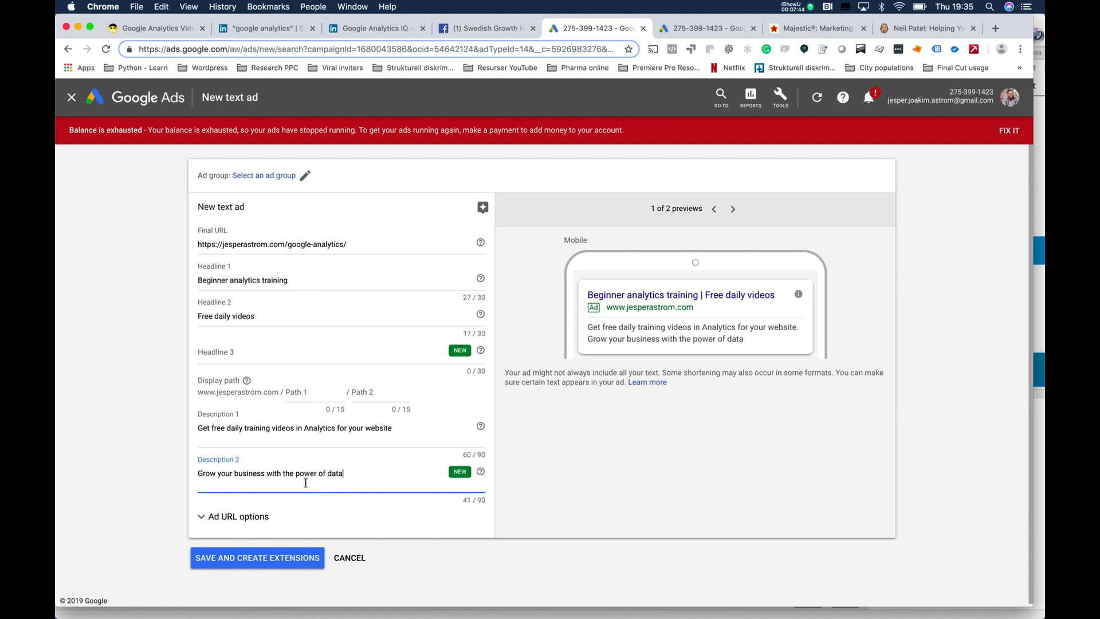
# - Save the finished text ad to the "Analytics Training" ad group and continue to its extensions
pyautogui.click(514, 458)
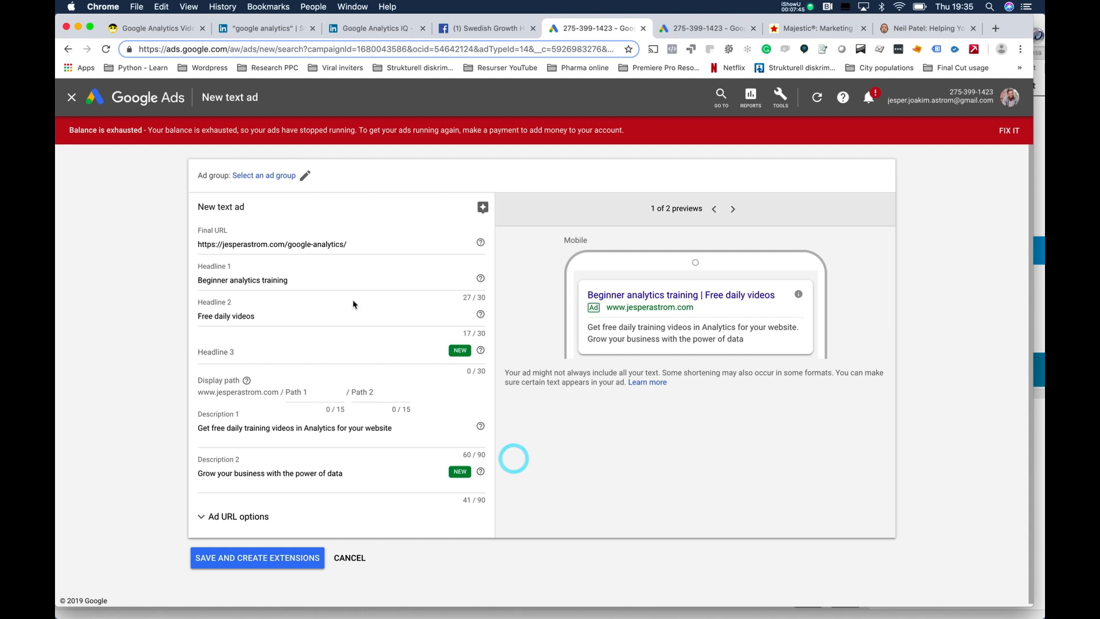
pyautogui.click(288, 563)
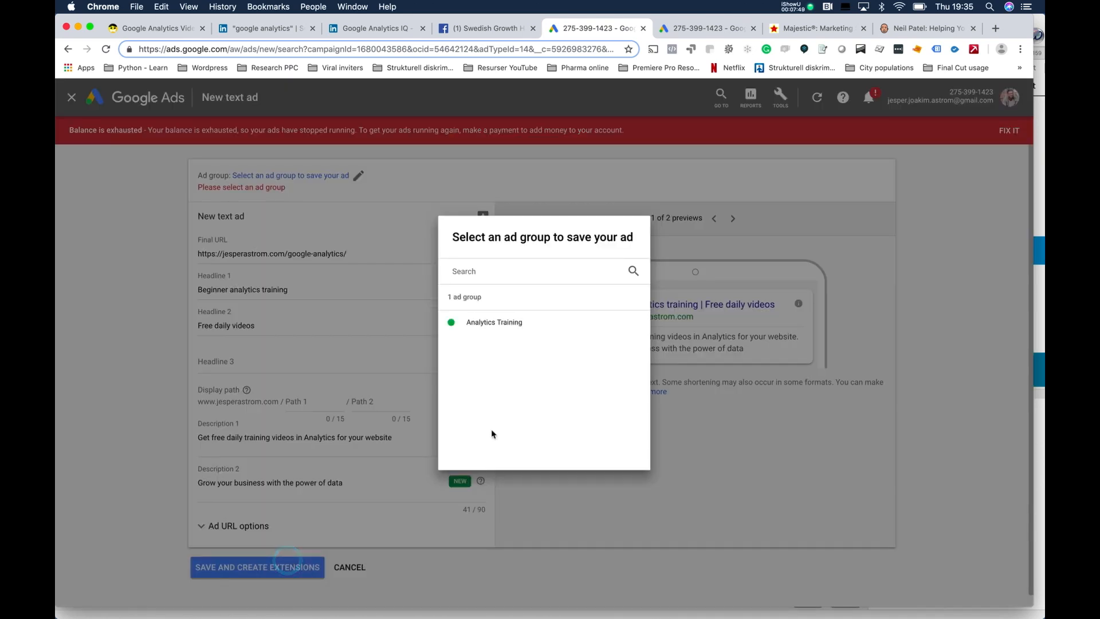
pyautogui.click(498, 328)
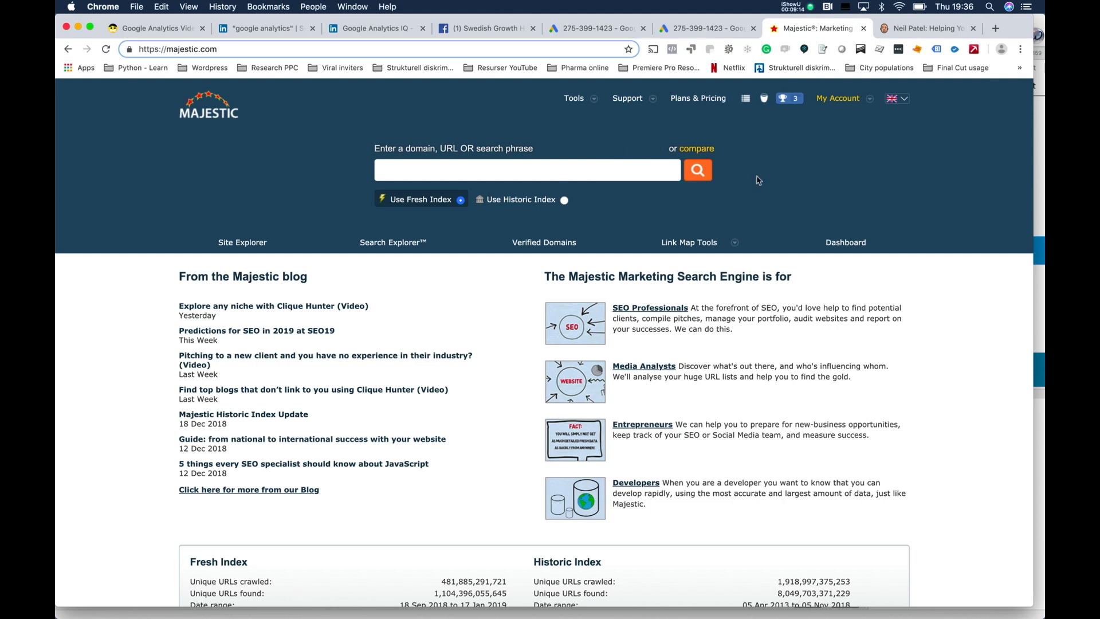
pyautogui.click(915, 28)
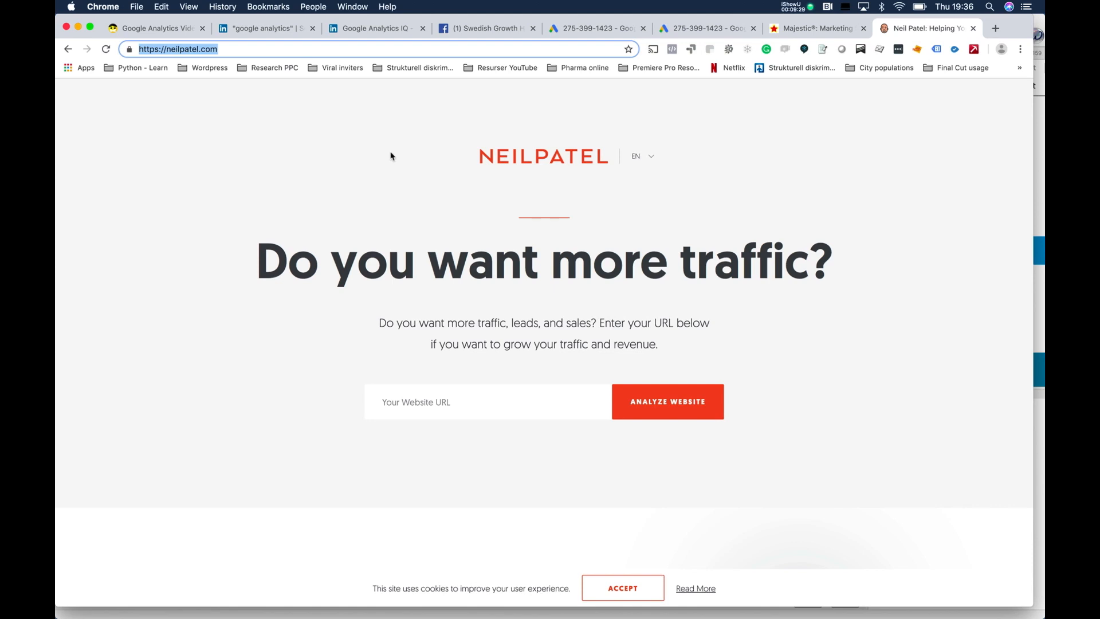
pyautogui.press('super+c')
pyautogui.click(794, 34)
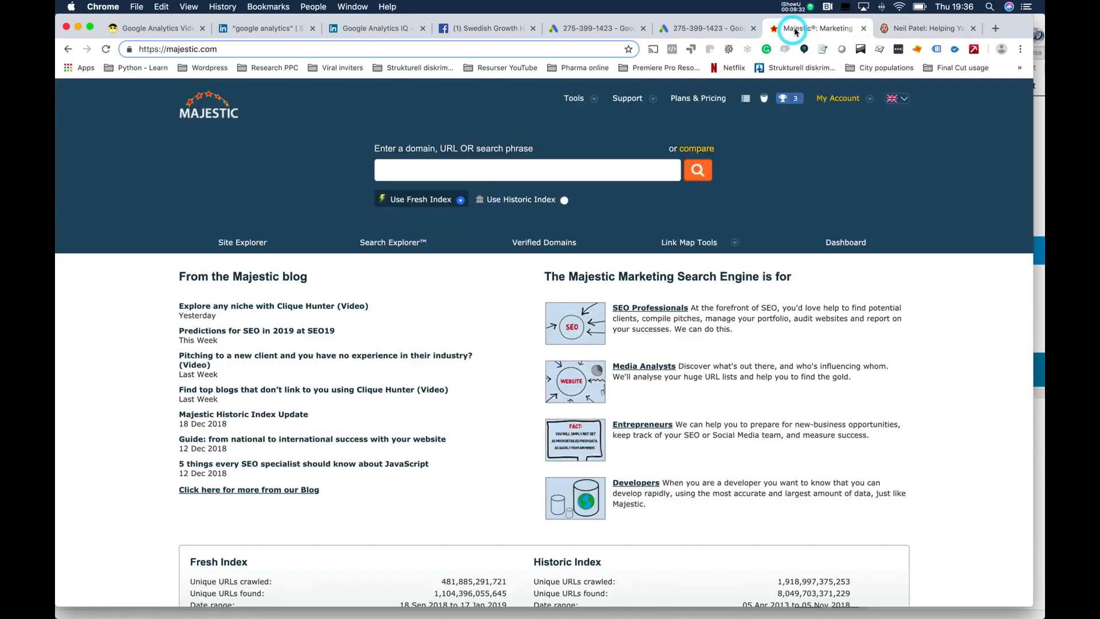
pyautogui.click(422, 168)
pyautogui.press('super+v')
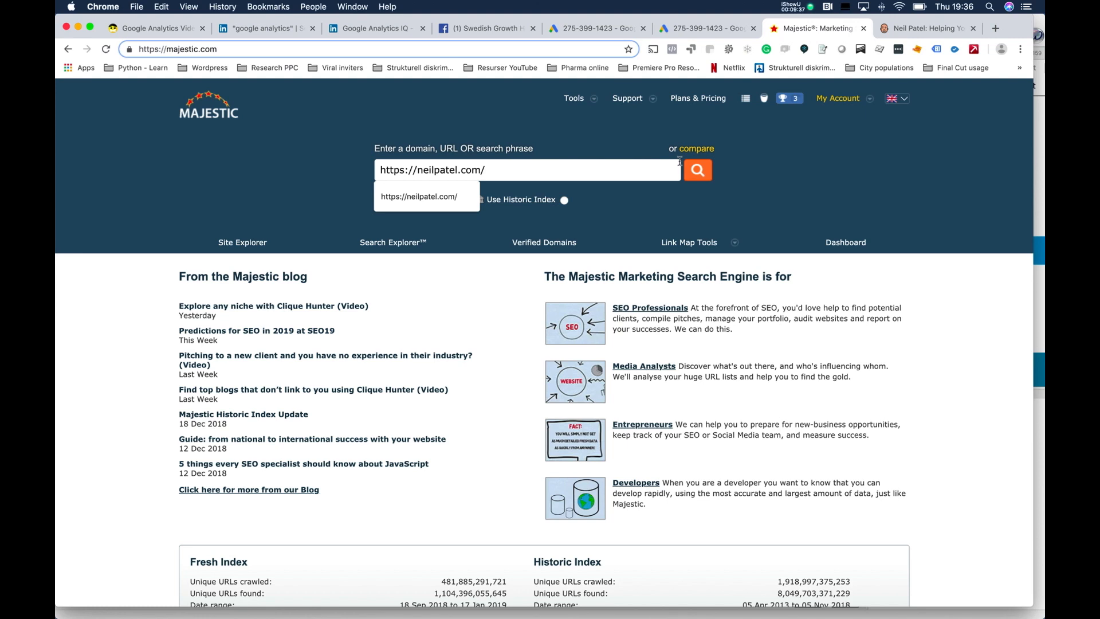
pyautogui.click(700, 177)
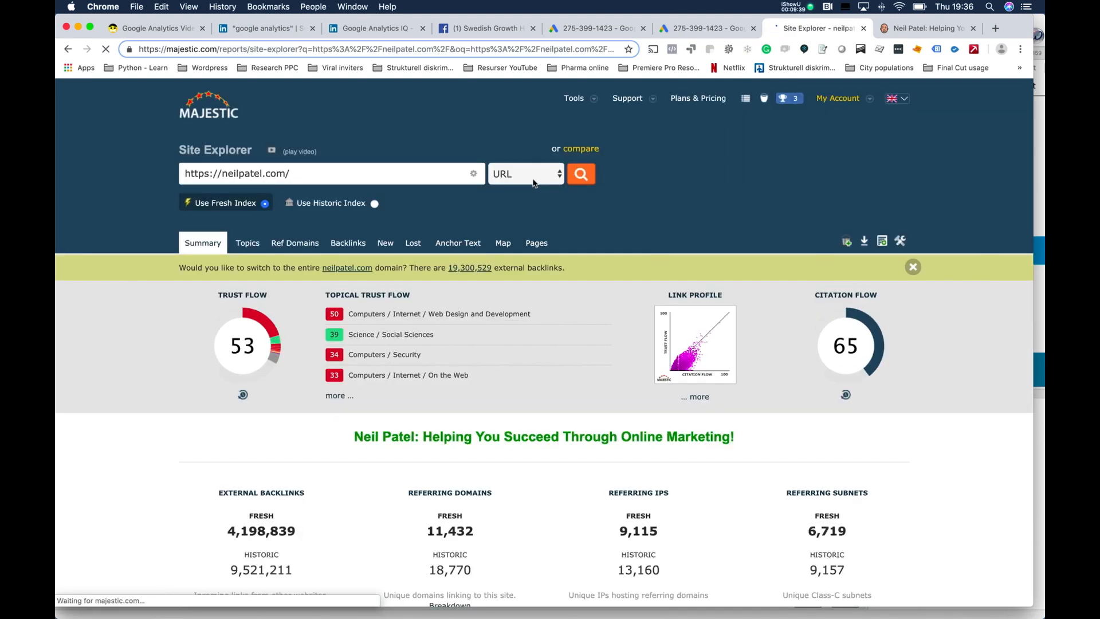
pyautogui.click(340, 243)
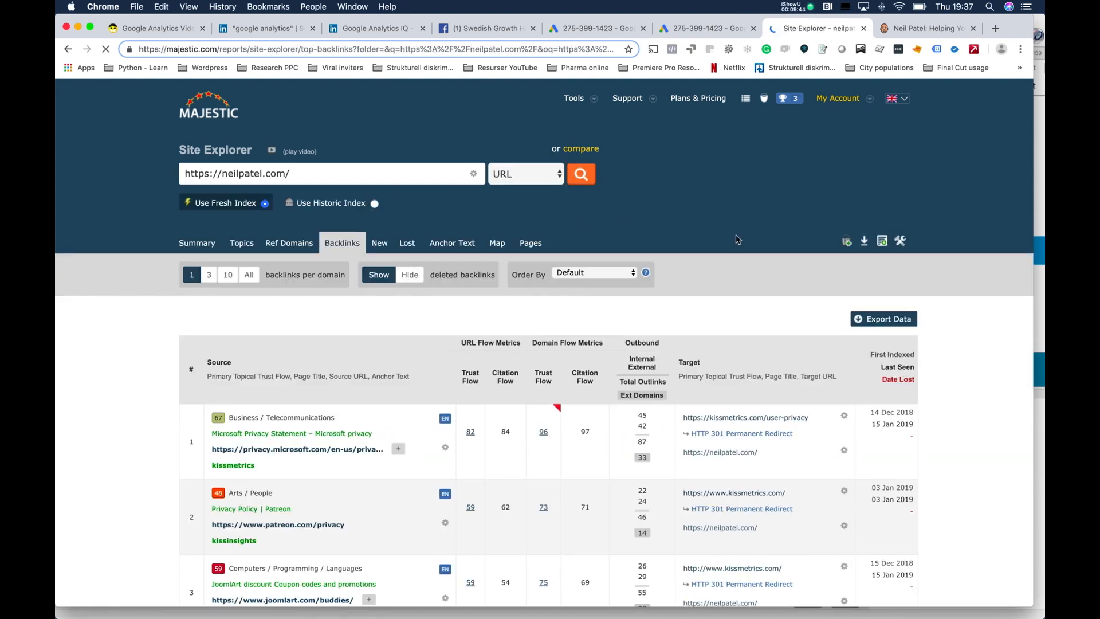
pyautogui.click(885, 320)
pyautogui.click(569, 344)
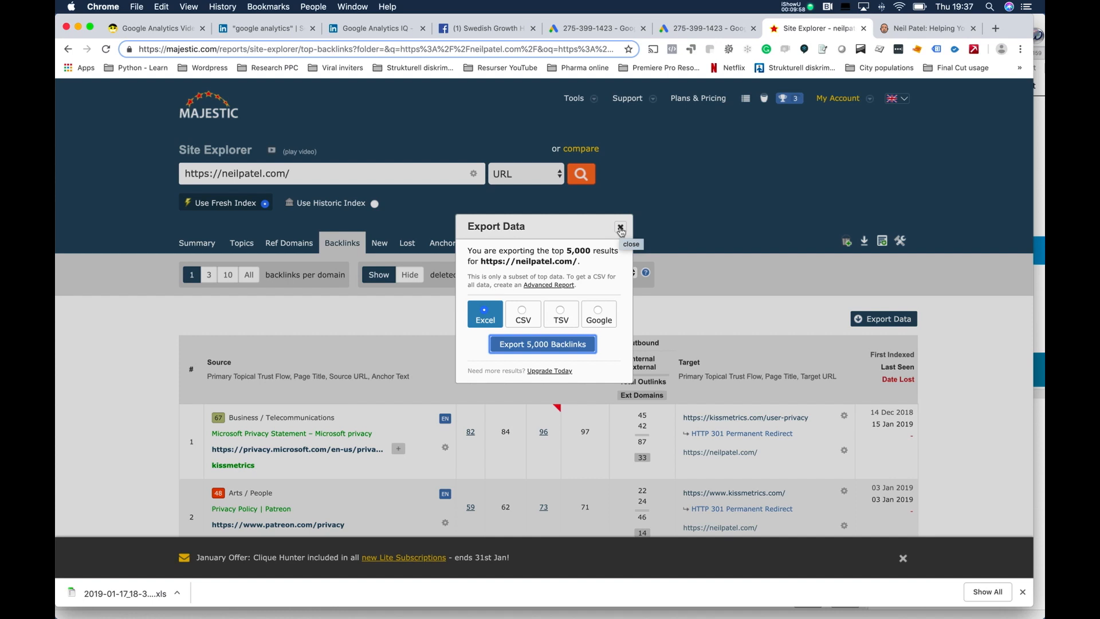
# - Open the exported backlinks workbook in Excel and clear out all data from column C (AnchorText) through column BK
pyautogui.click(620, 228)
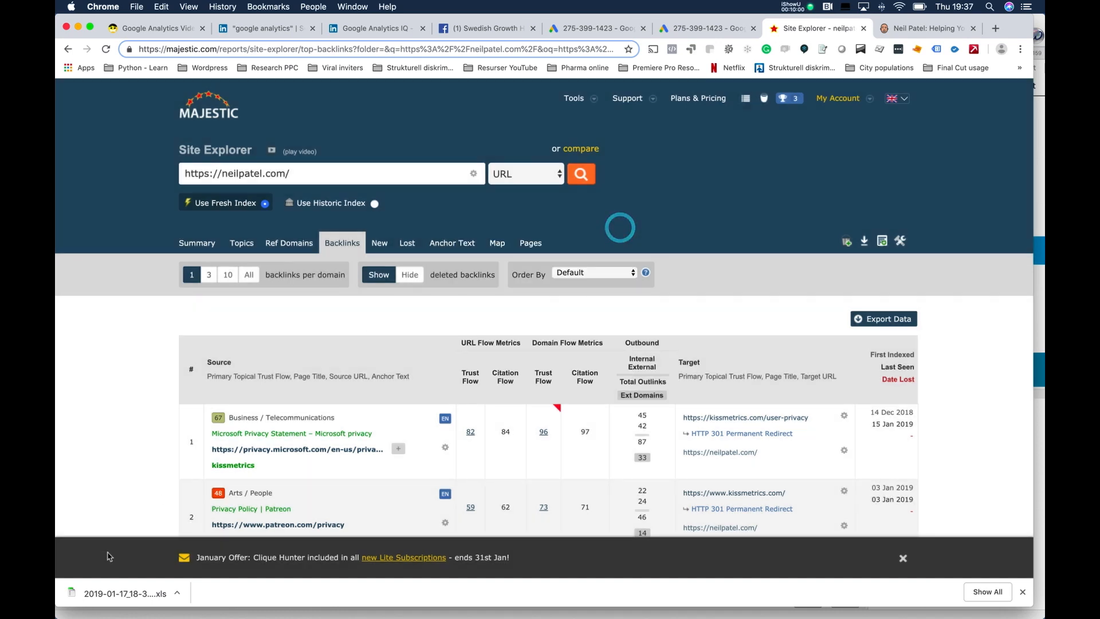
pyautogui.click(86, 593)
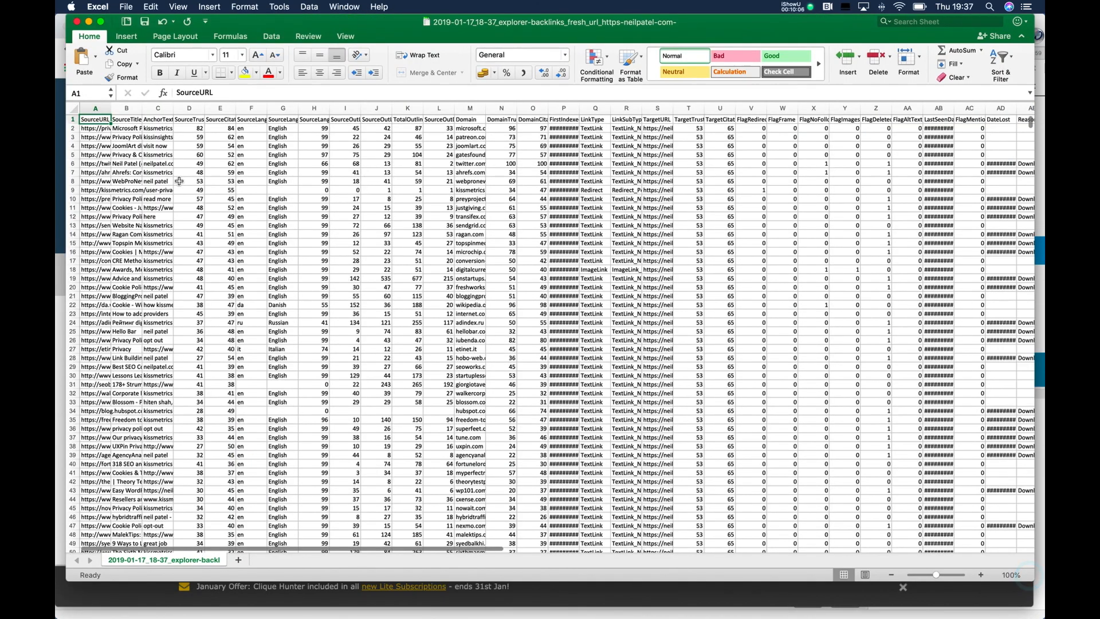
pyautogui.moveTo(122, 108); pyautogui.dragTo(627, 146)
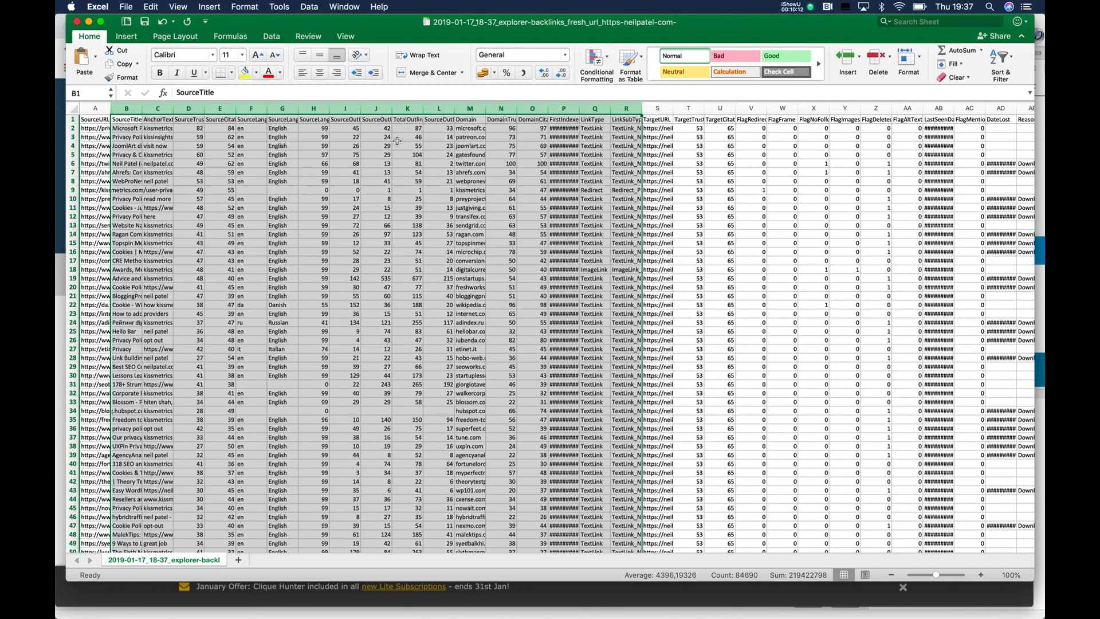
pyautogui.moveTo(168, 109); pyautogui.dragTo(828, 138)
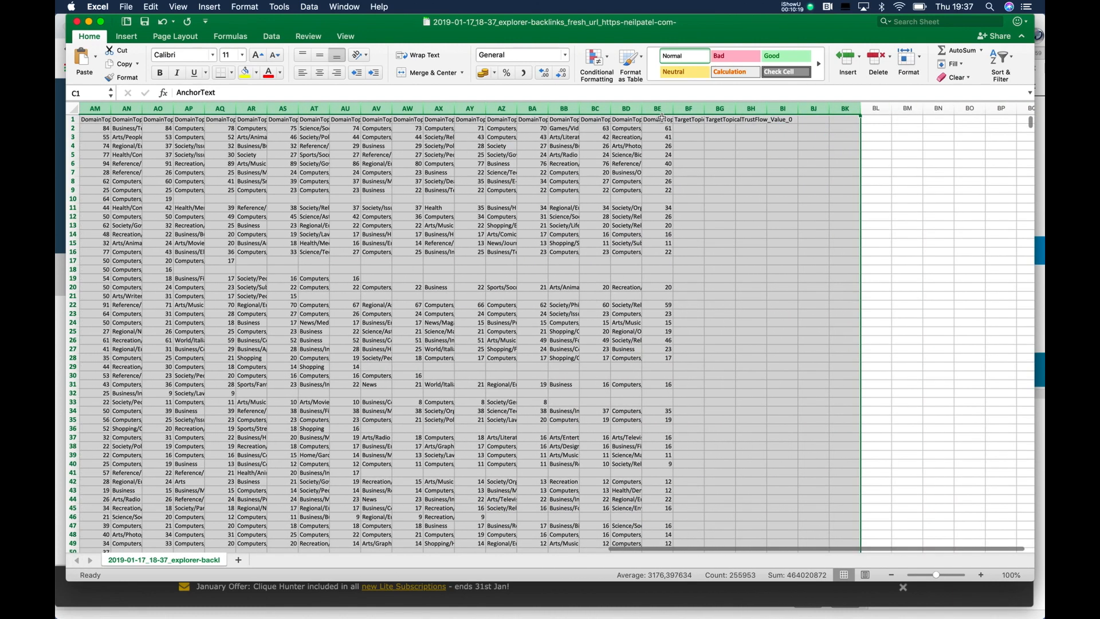
pyautogui.rightClick(659, 116)
pyautogui.click(724, 185)
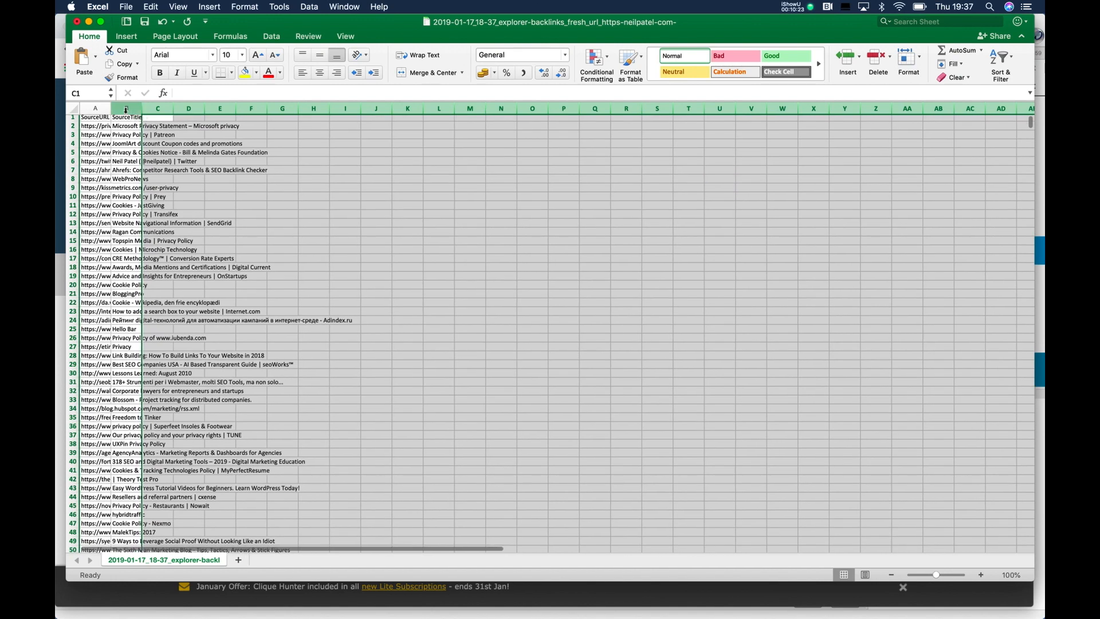
# - Widen the SourceURL and SourceTitle columns and look through the list of source titles
pyautogui.moveTo(110, 108); pyautogui.dragTo(327, 111)
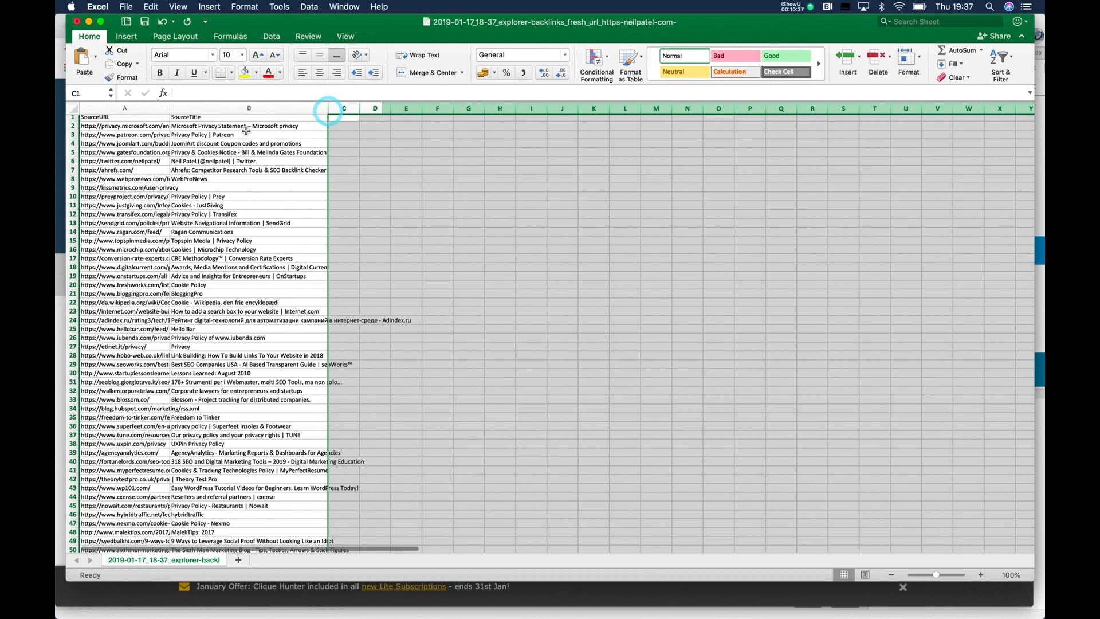
pyautogui.click(248, 109)
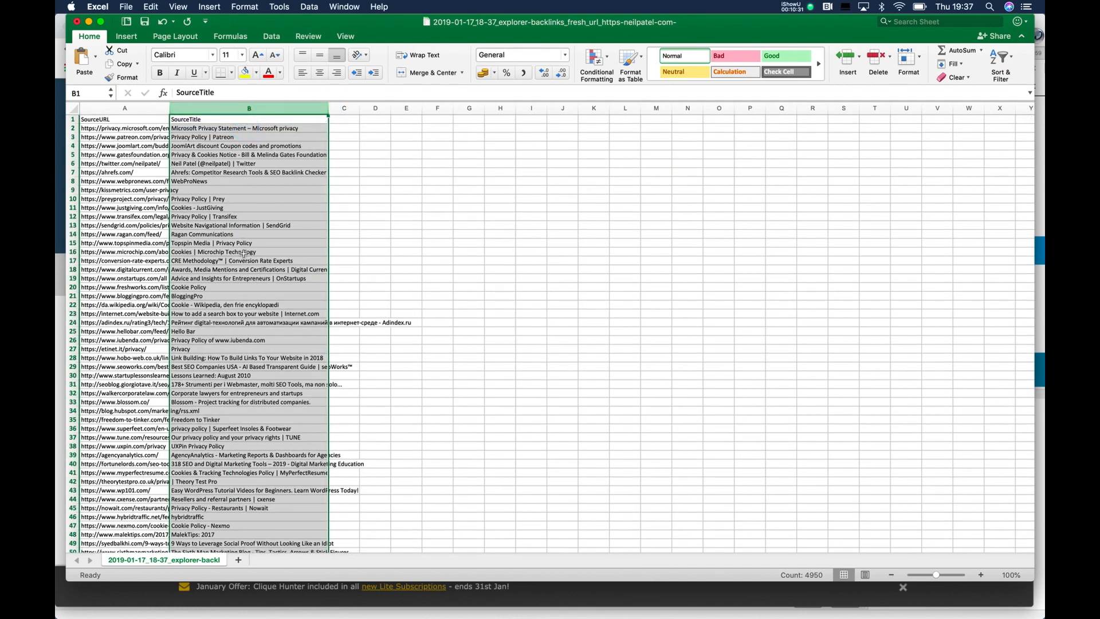
pyautogui.scroll(-10, 248, 314)
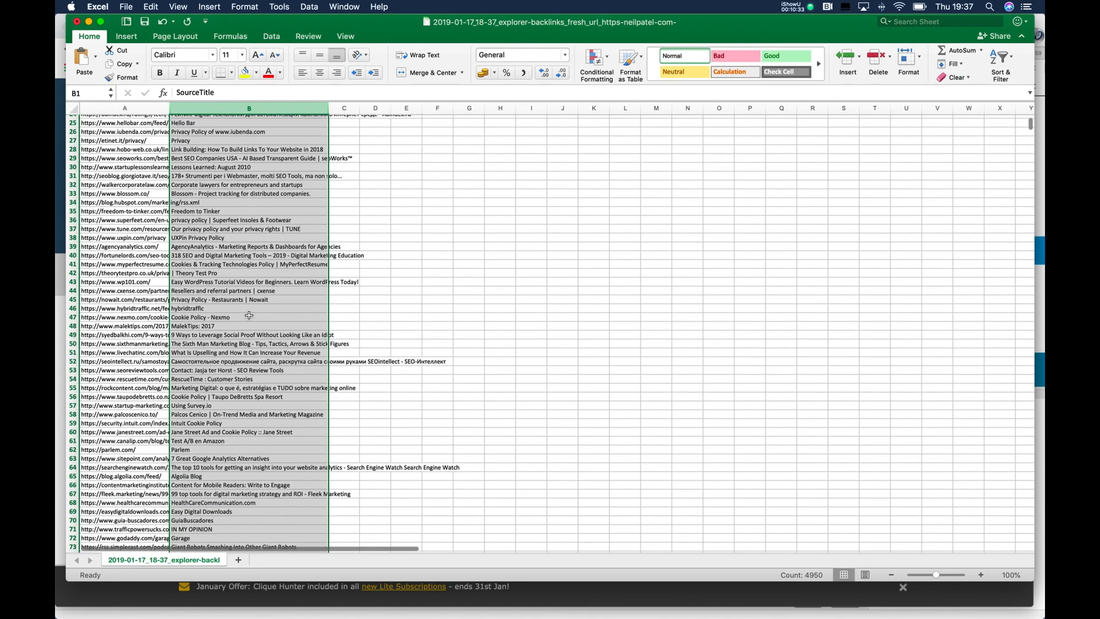
pyautogui.scroll(-5, 248, 315)
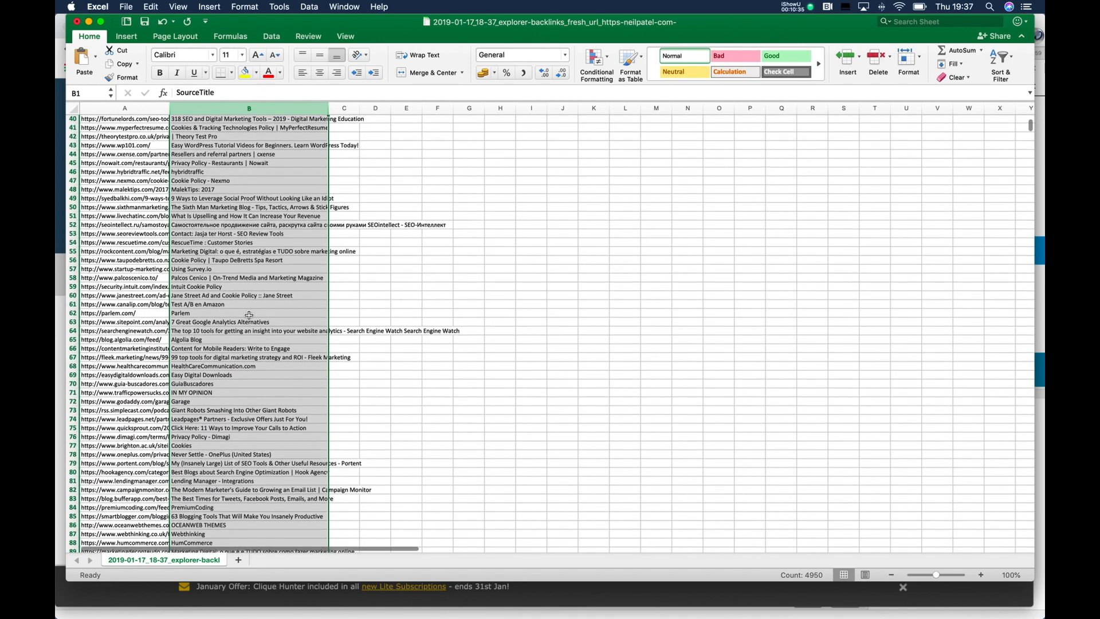
pyautogui.scroll(-5, 248, 315)
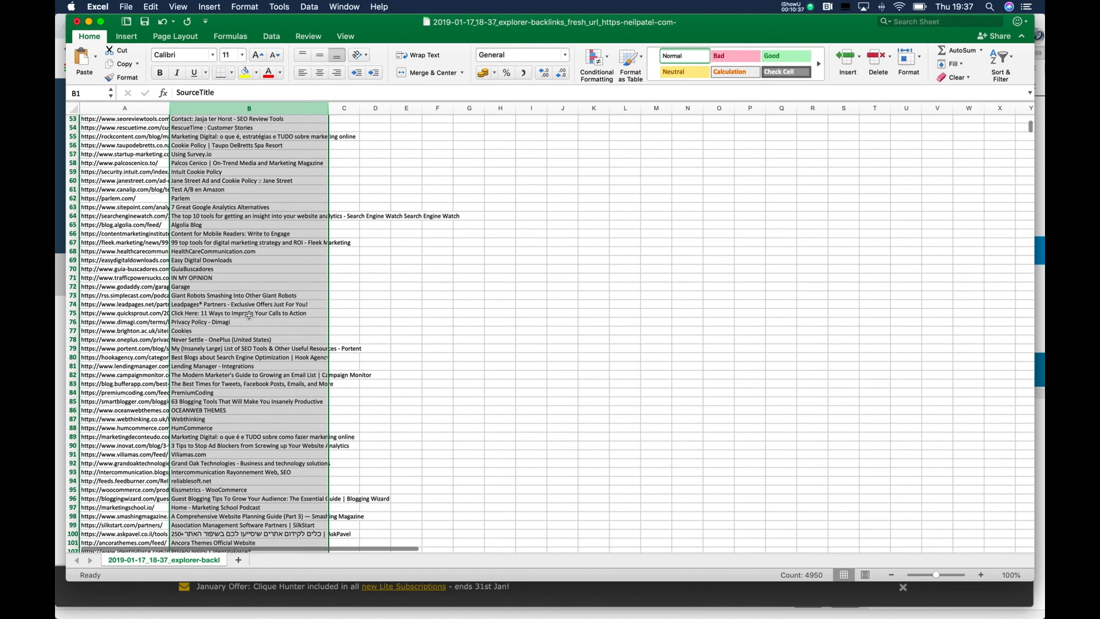
pyautogui.scroll(-5, 248, 315)
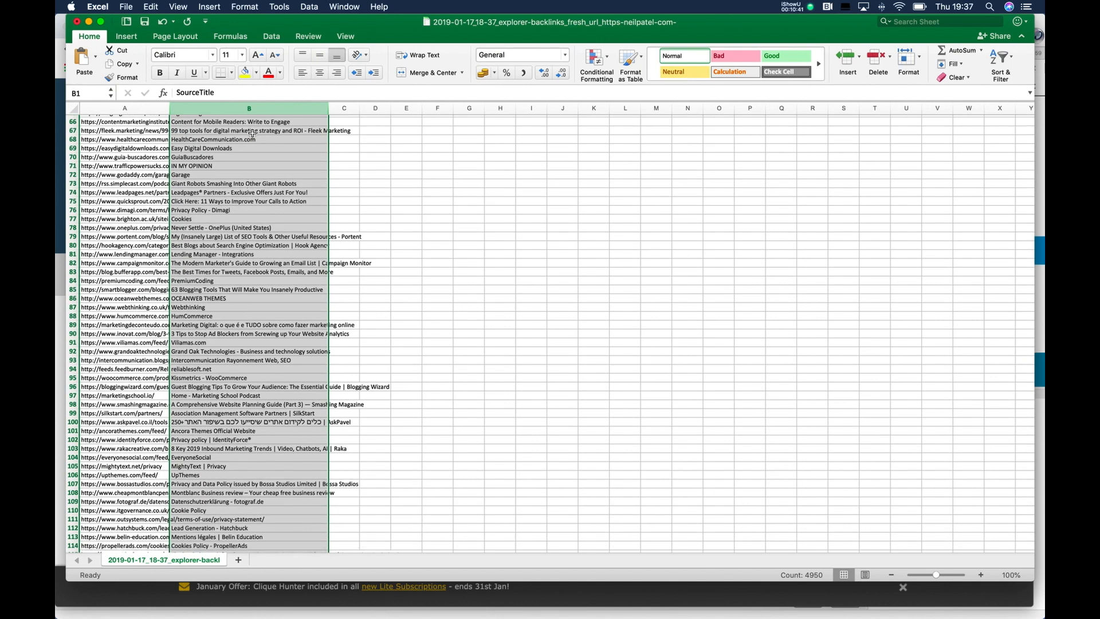
pyautogui.scroll(15, 260, 240)
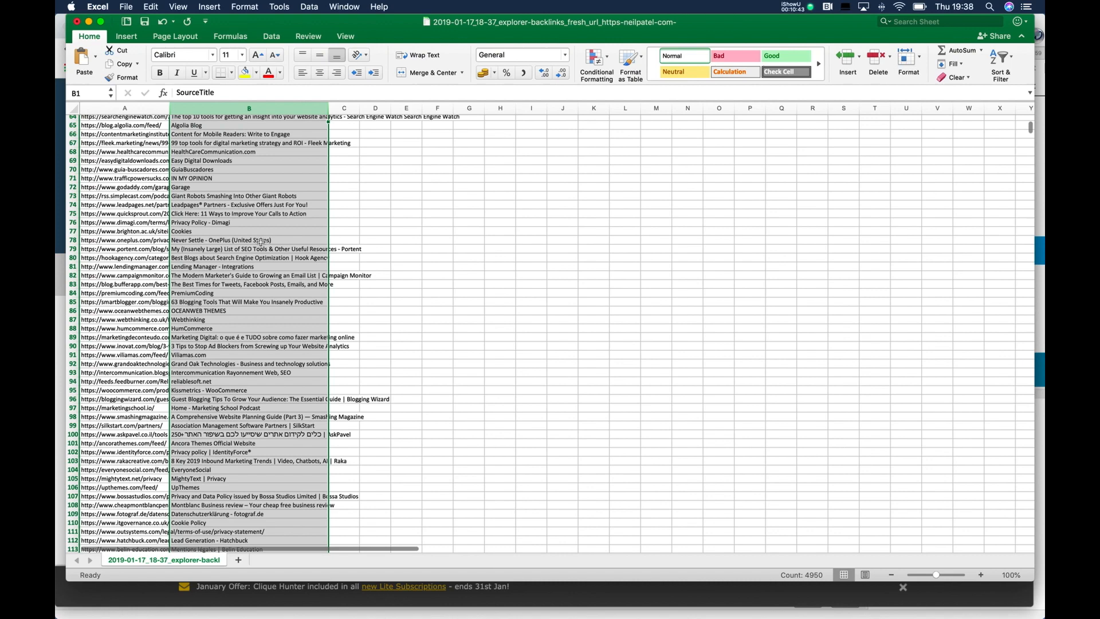
pyautogui.scroll(6, 260, 242)
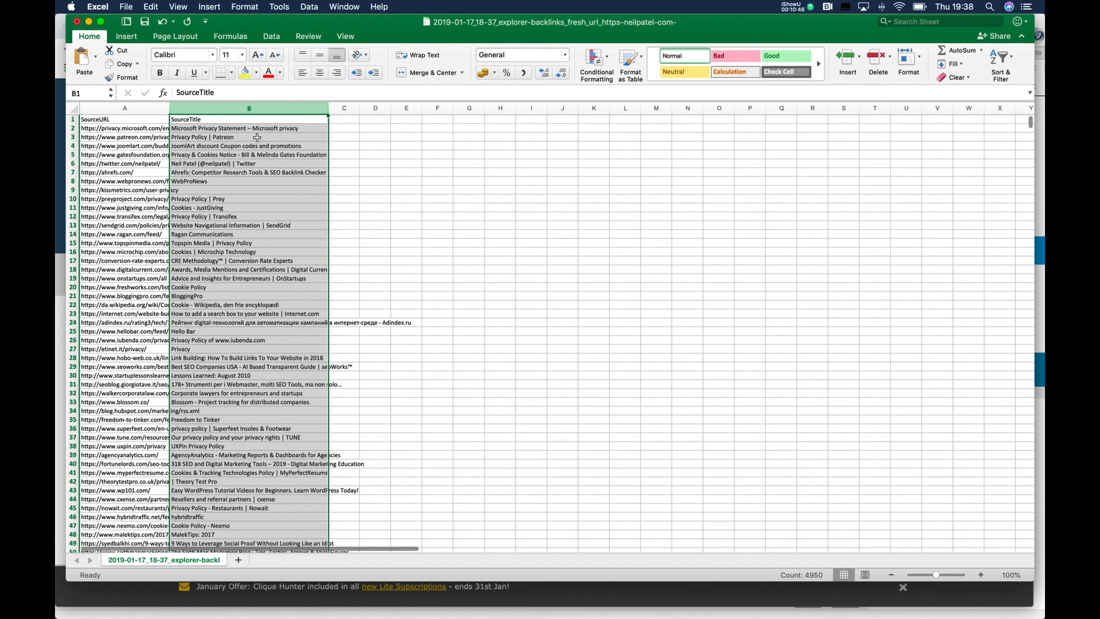
# - Delete the SourceTitle column and look through the source URLs in column A
pyautogui.rightClick(259, 108)
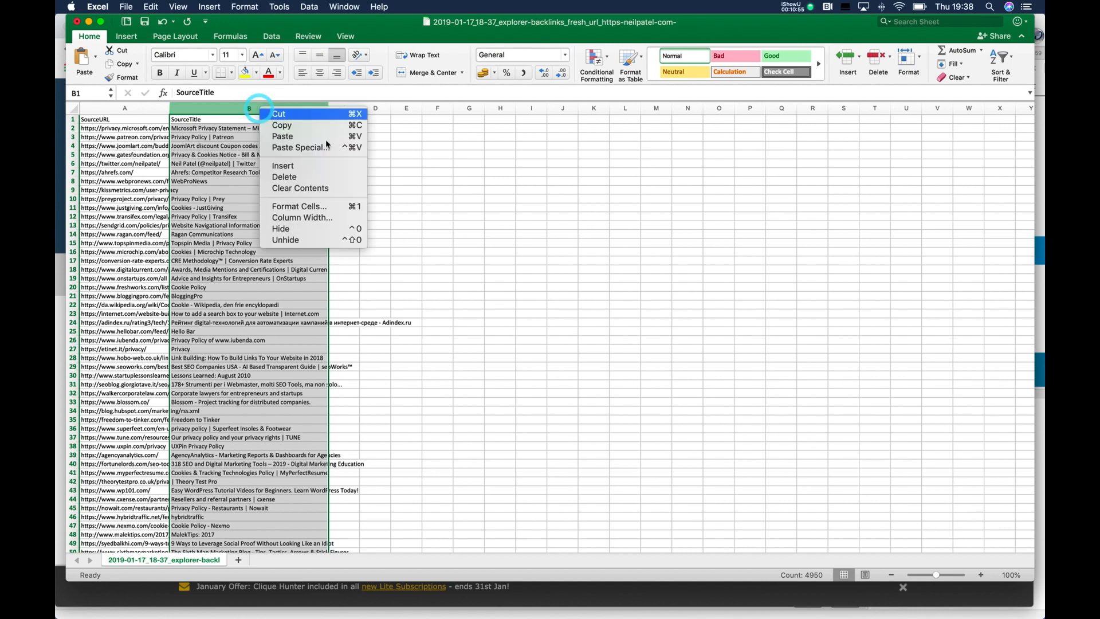
pyautogui.click(331, 179)
pyautogui.click(143, 127)
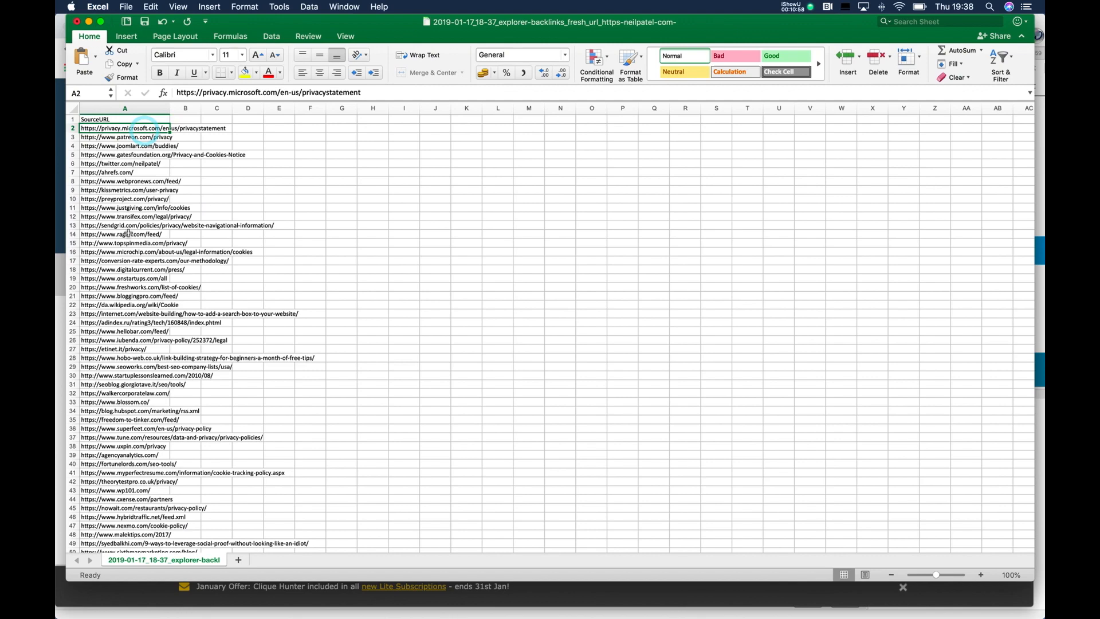
pyautogui.click(125, 108)
pyautogui.scroll(-20, 145, 254)
pyautogui.scroll(20, 144, 254)
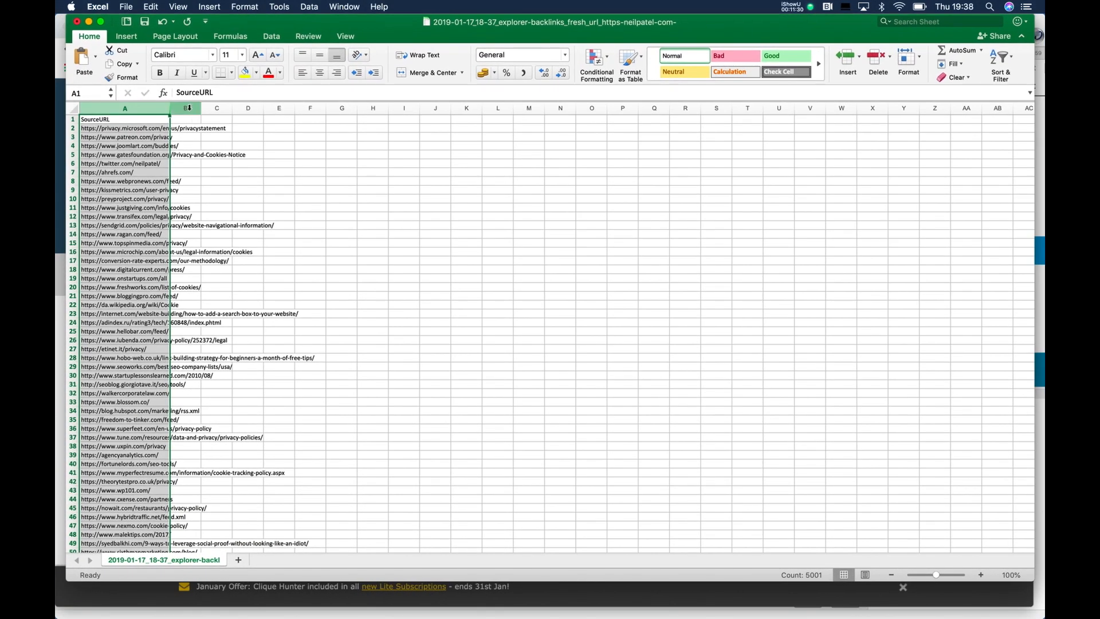
# - Enter =HYPERLINK(A2) in cell B2 and fill the formula down to B5001 for all source URLs
pyautogui.click(189, 108)
pyautogui.click(184, 130)
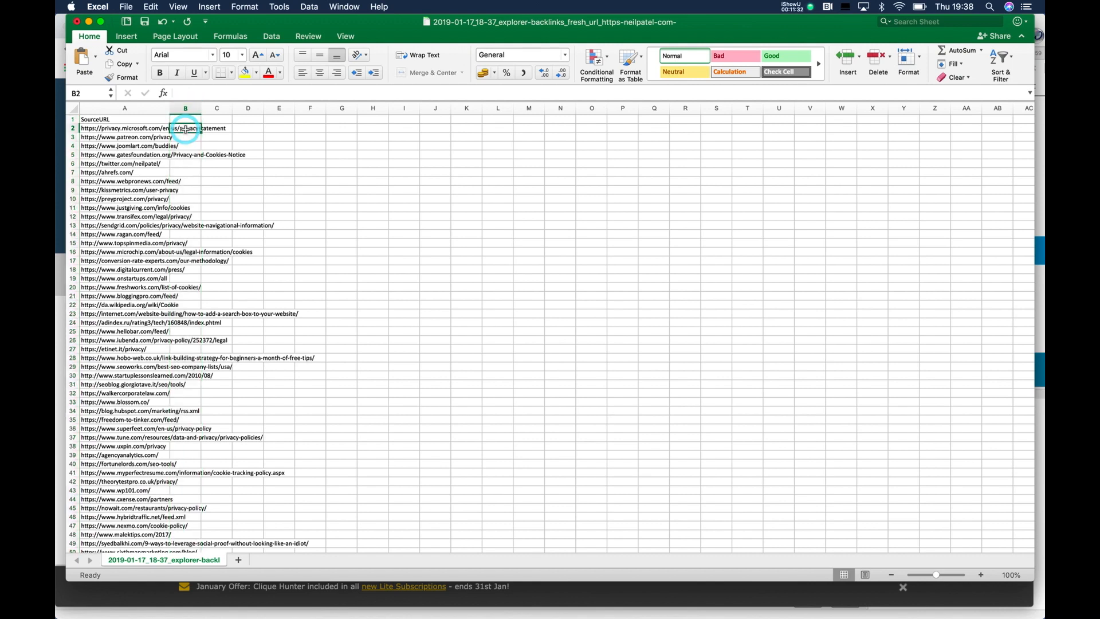
pyautogui.write('=')
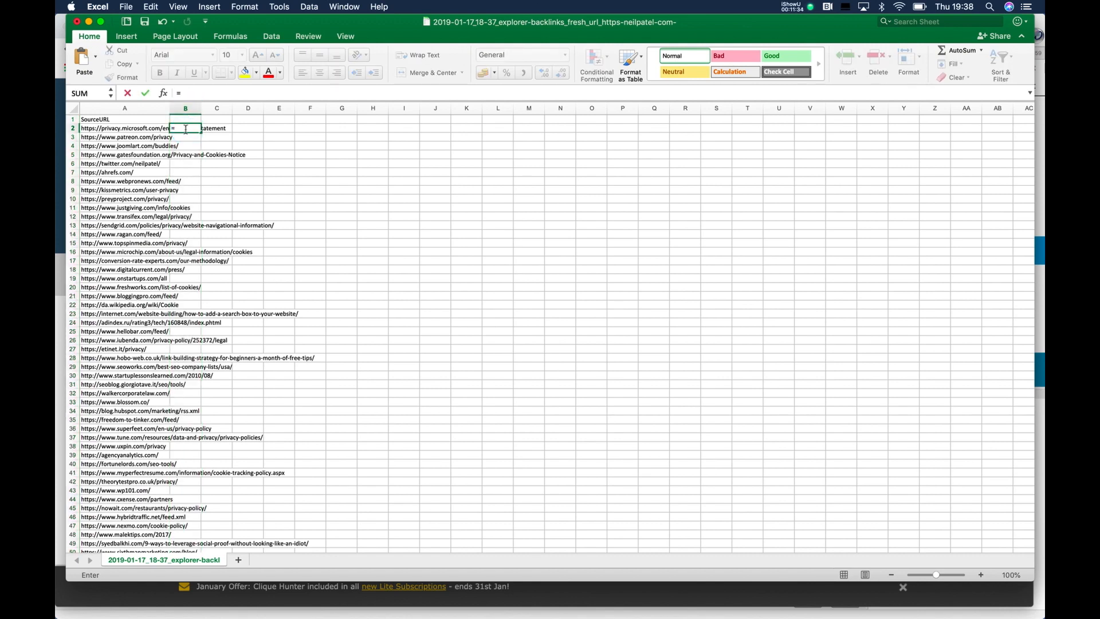
pyautogui.write('h')
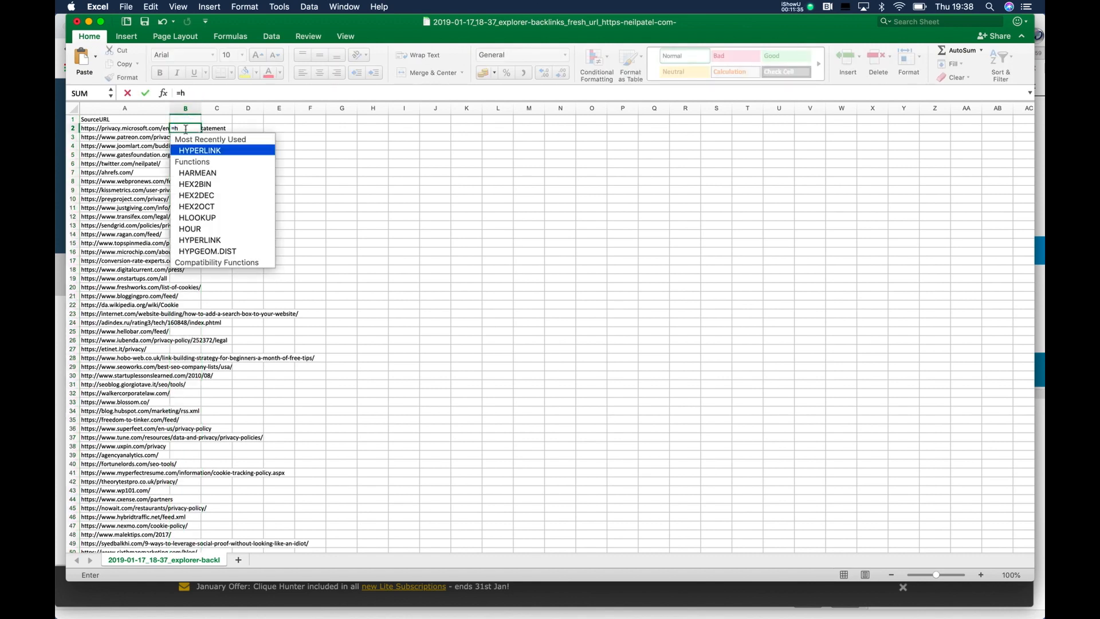
pyautogui.doubleClick(205, 152)
pyautogui.click(112, 128)
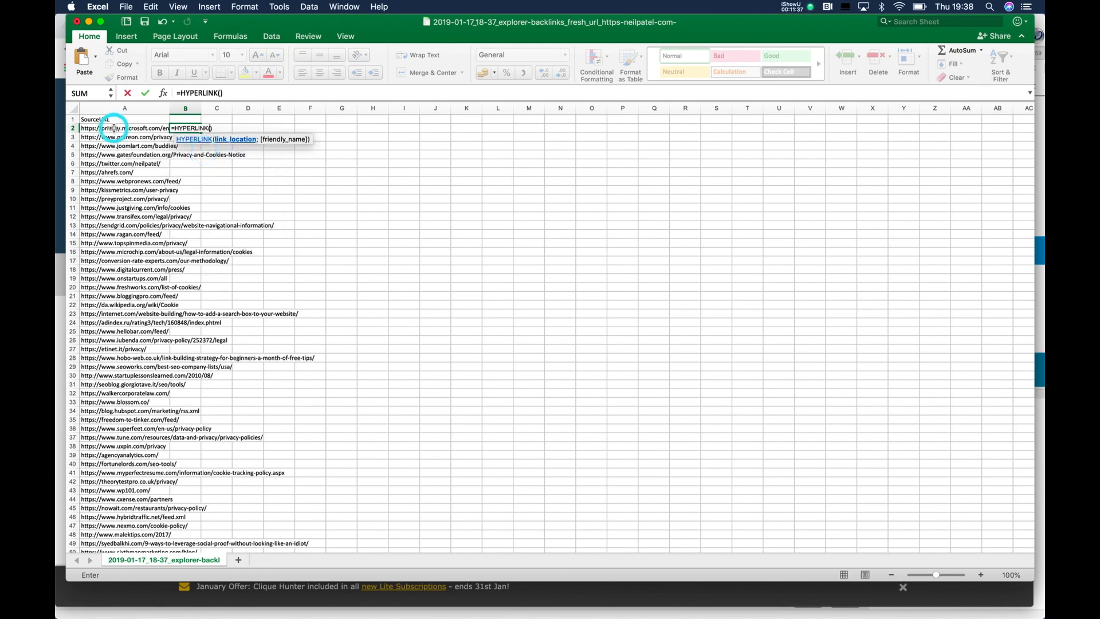
pyautogui.press('Return')
pyautogui.click(192, 129)
pyautogui.doubleClick(201, 132)
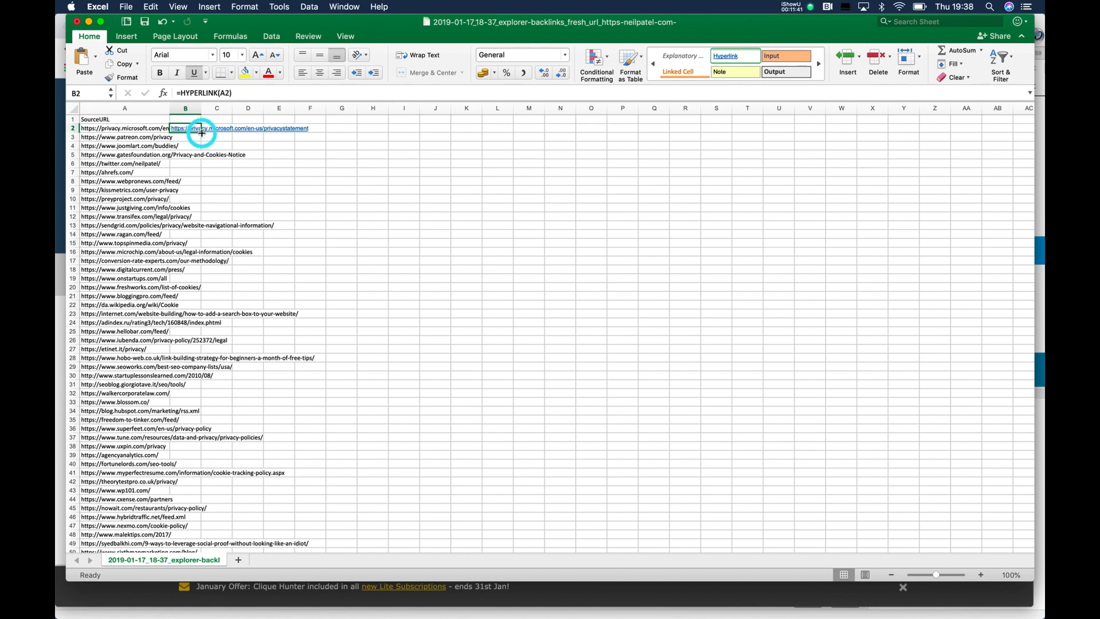
# - Save a copy of the sheet in Web Page (.htm) format in the Downloads folder
pyautogui.click(126, 8)
pyautogui.click(173, 93)
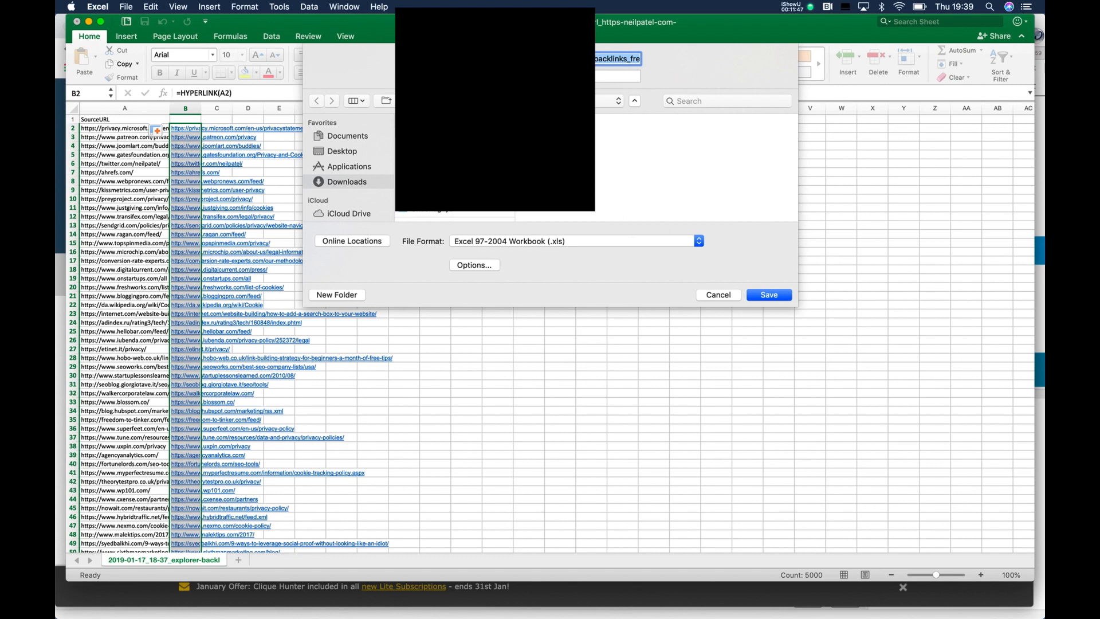
pyautogui.click(551, 240)
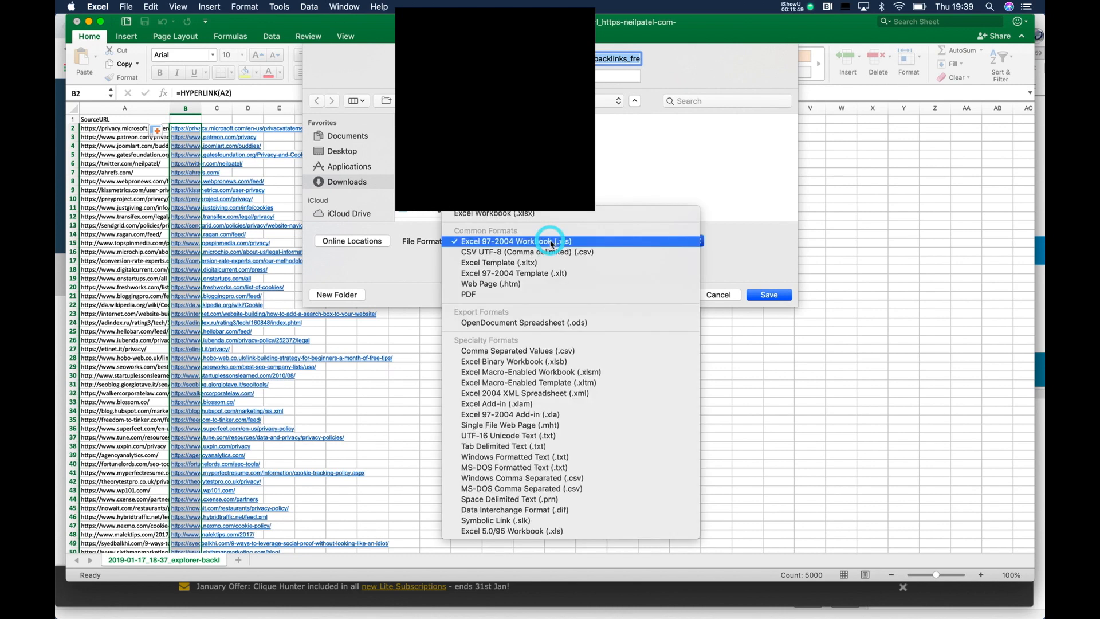
pyautogui.click(564, 288)
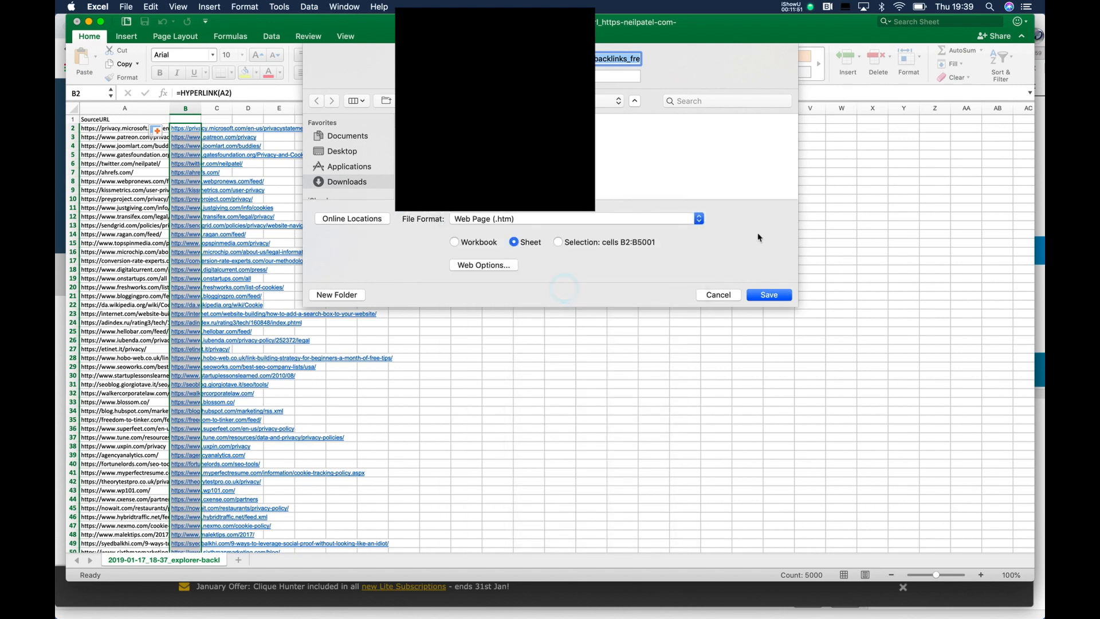
pyautogui.click(763, 295)
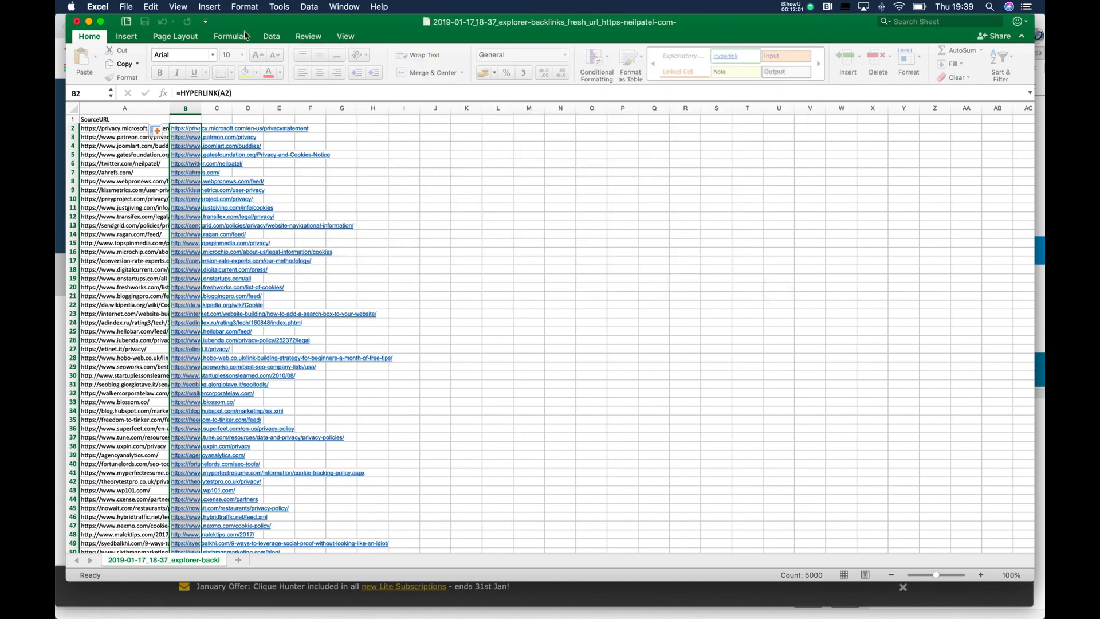
# - Switch to OutWit Hub, search this Mac for 2019-01-17 and open the saved .htm version of the backlinks file
pyautogui.hotkey('ctrl', 'Up')
pyautogui.click(345, 214)
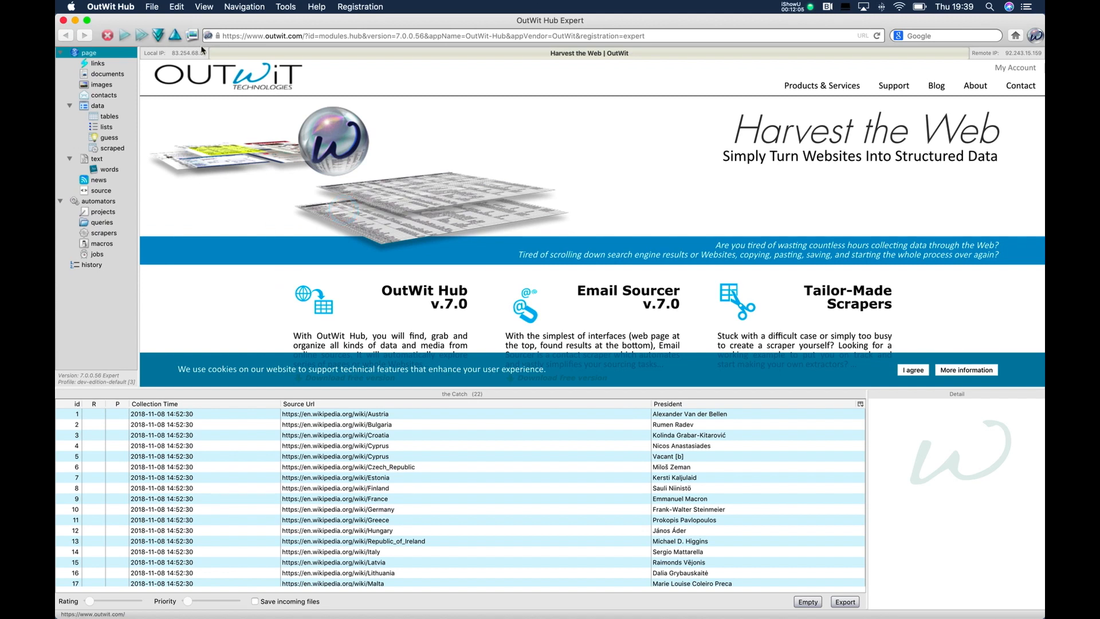
pyautogui.click(155, 8)
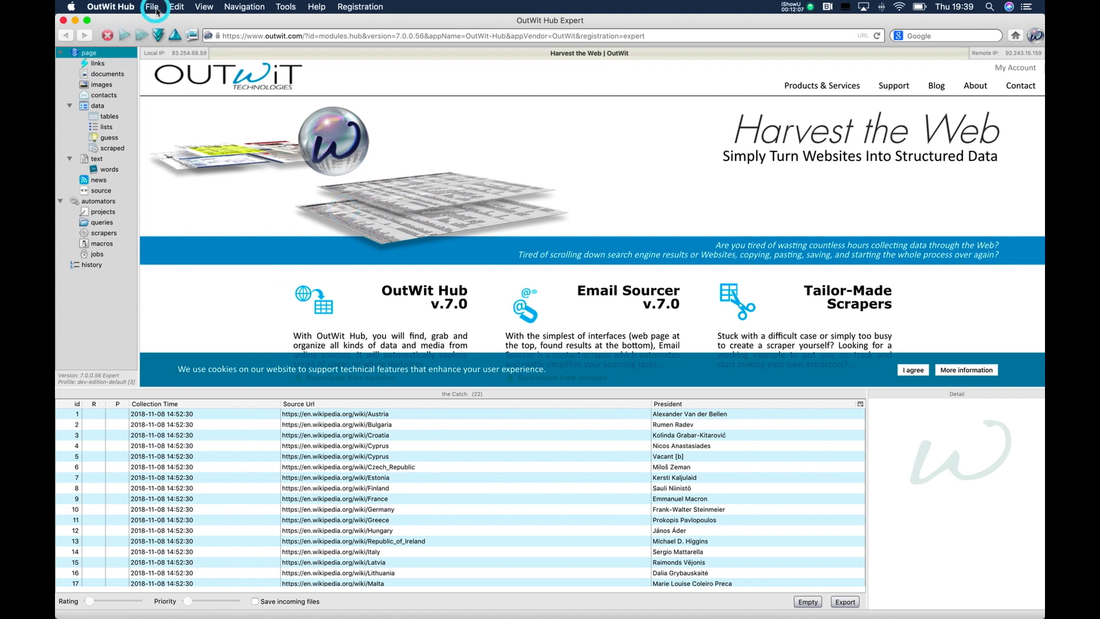
pyautogui.click(158, 20)
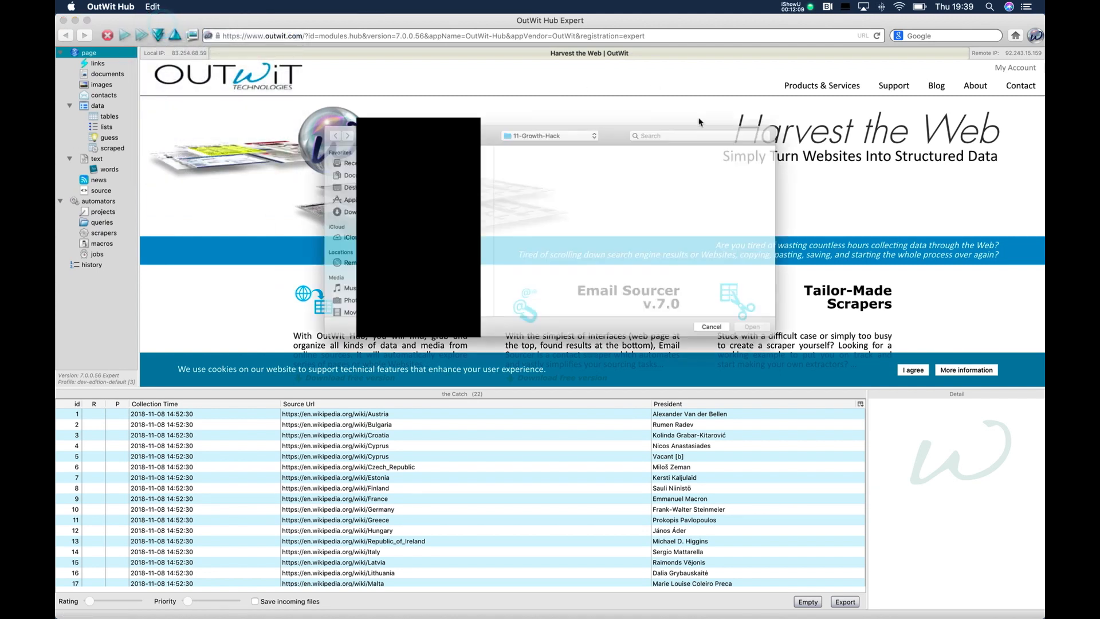
pyautogui.click(721, 112)
pyautogui.write('2019-01-17_18-37_explorer')
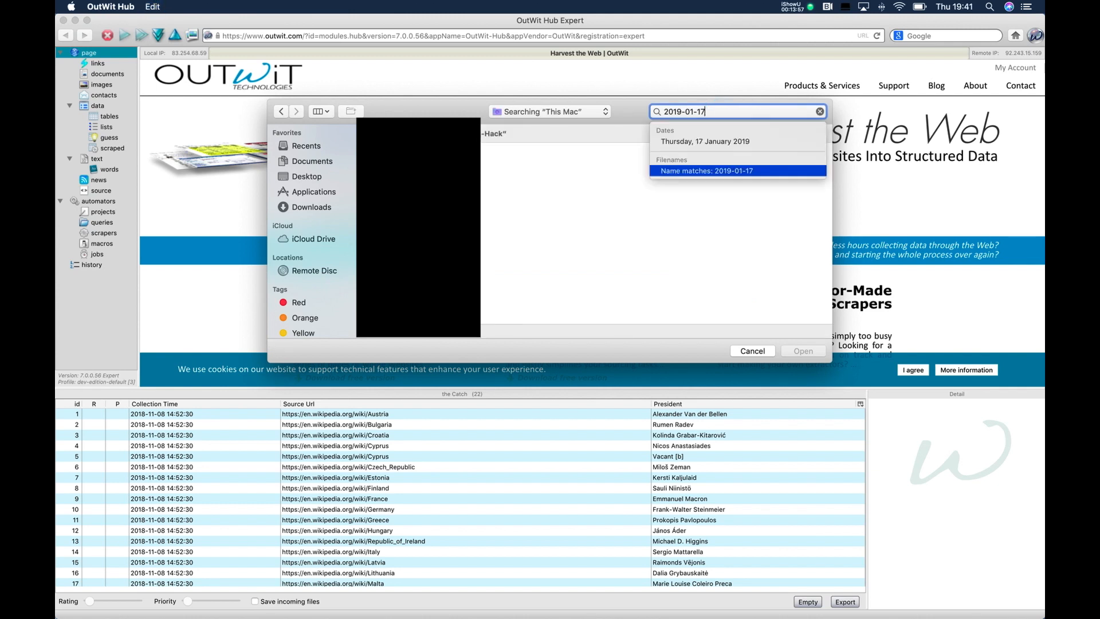
pyautogui.press('Return')
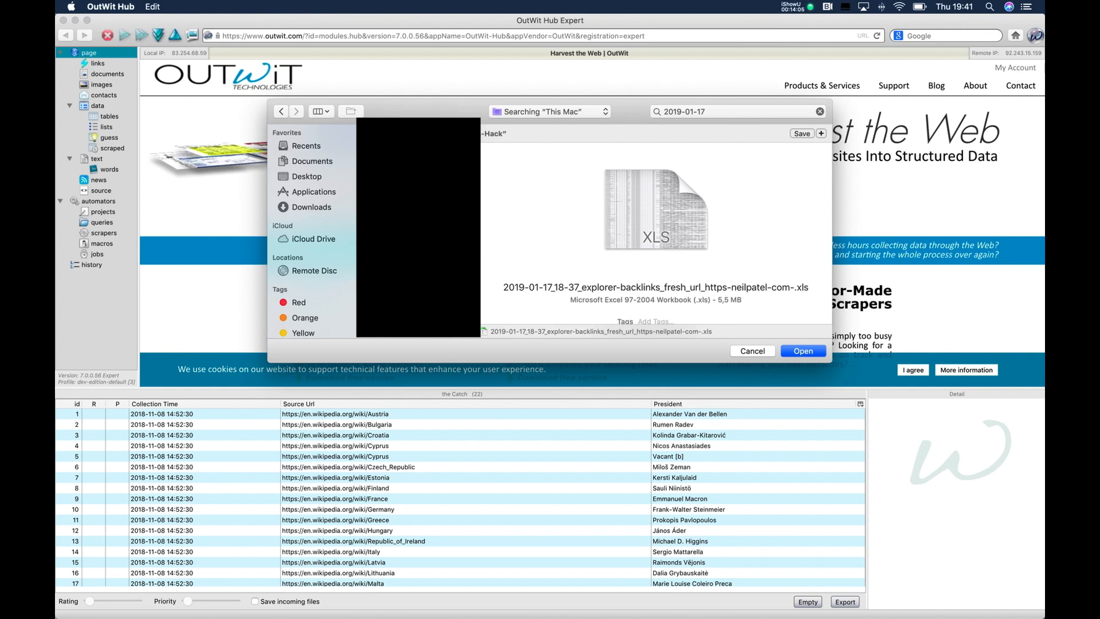
pyautogui.click(389, 199)
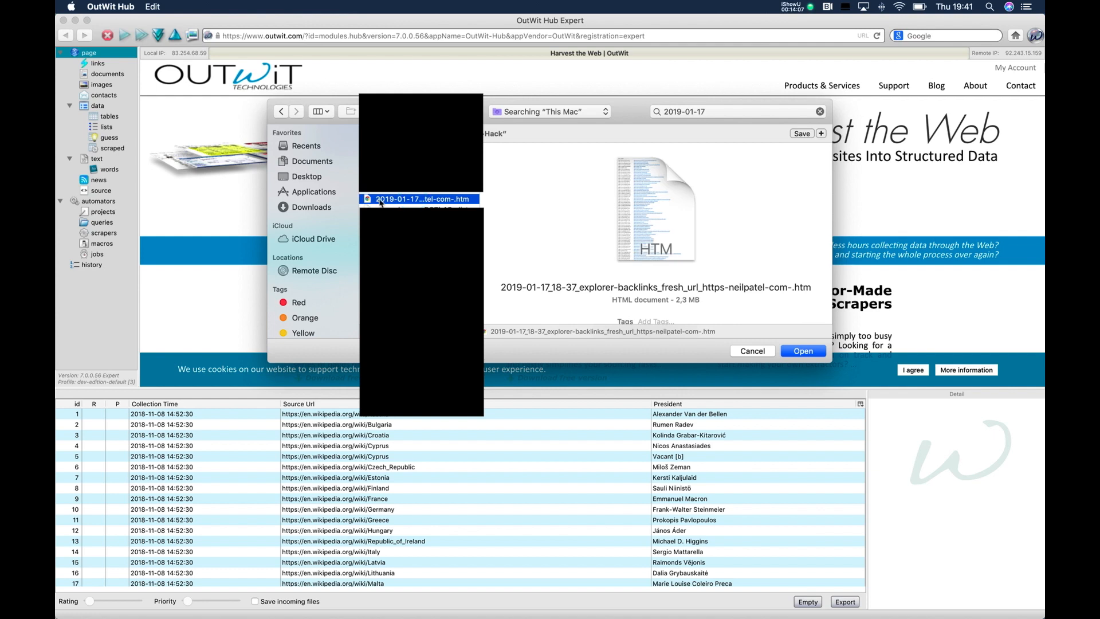
pyautogui.click(804, 351)
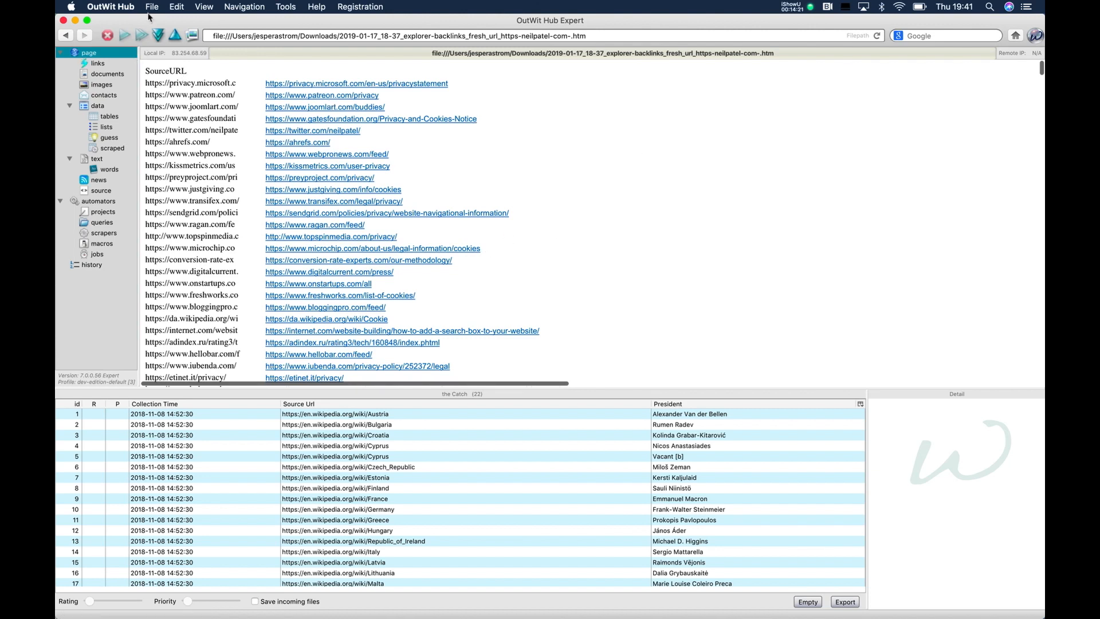
# - List the links of the opened page and run Fast-Search for Contacts on all of them
pyautogui.click(98, 64)
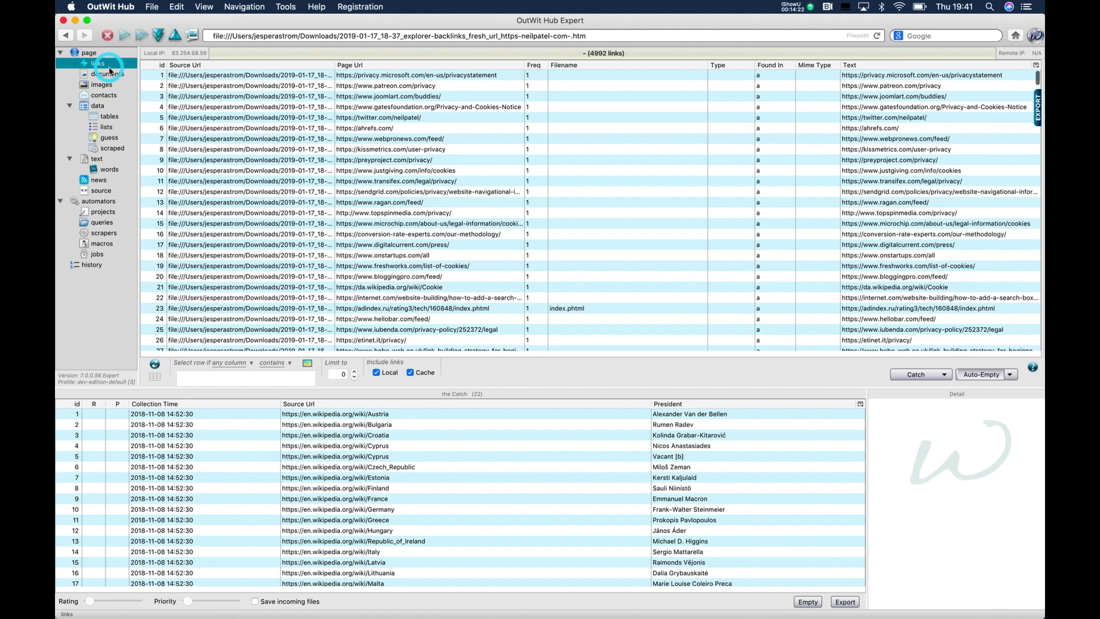
pyautogui.click(412, 108)
pyautogui.press('super+a')
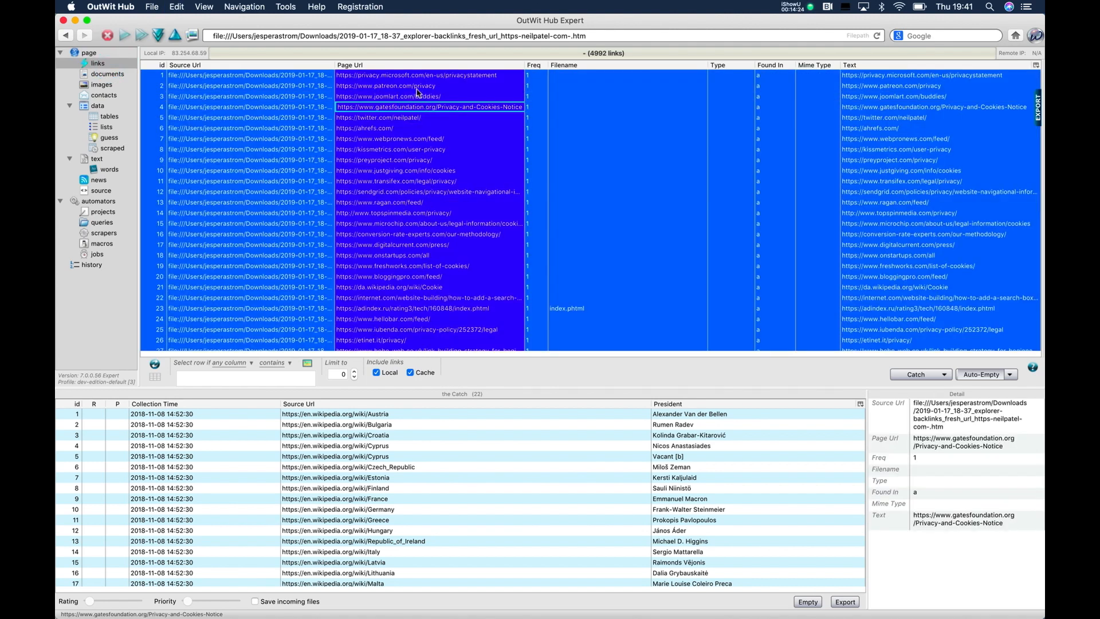
pyautogui.rightClick(414, 90)
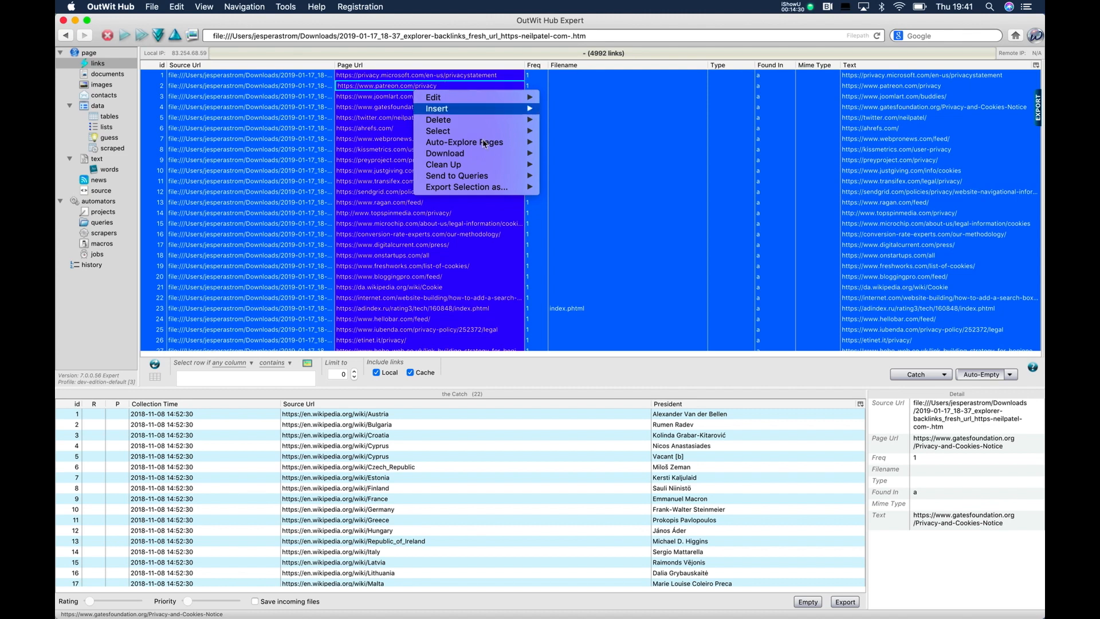
pyautogui.moveTo(493, 149)
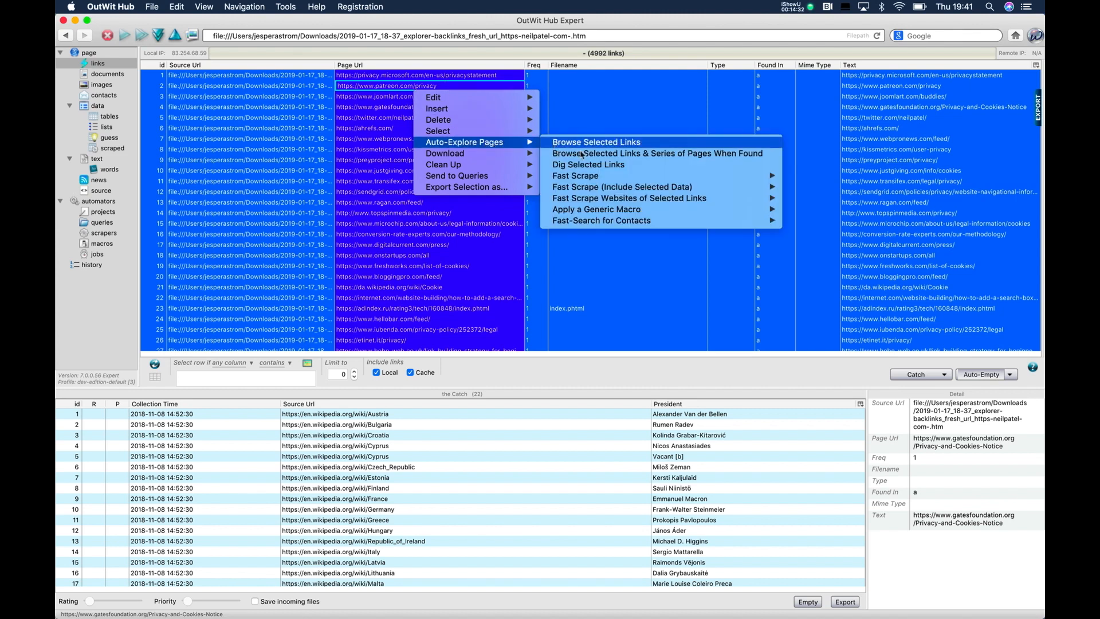
pyautogui.moveTo(600, 177)
pyautogui.moveTo(721, 192)
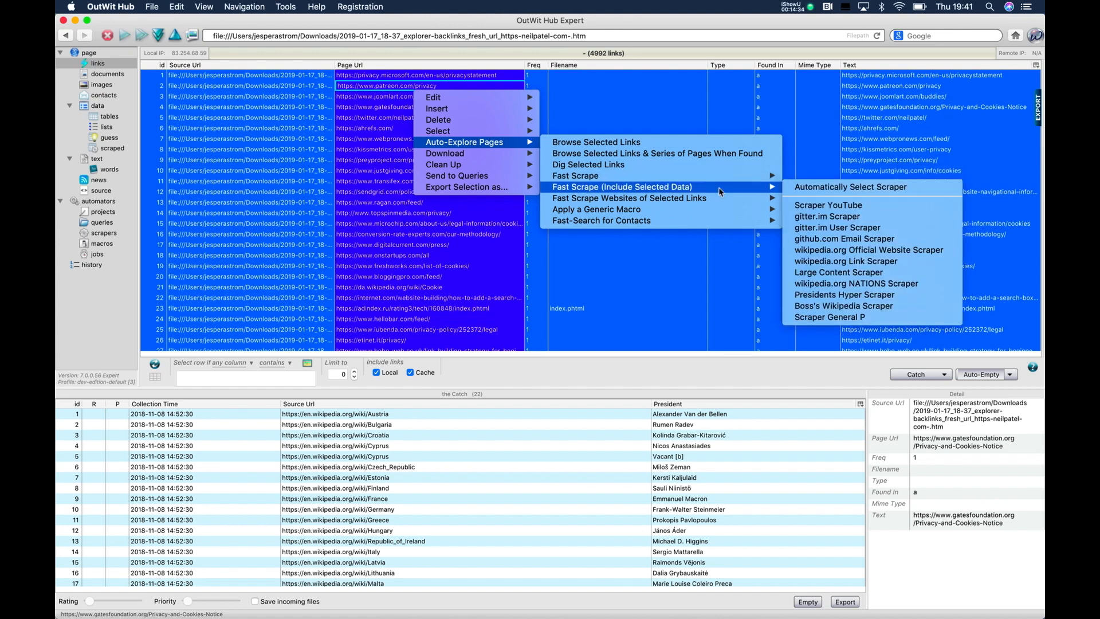
pyautogui.moveTo(710, 223)
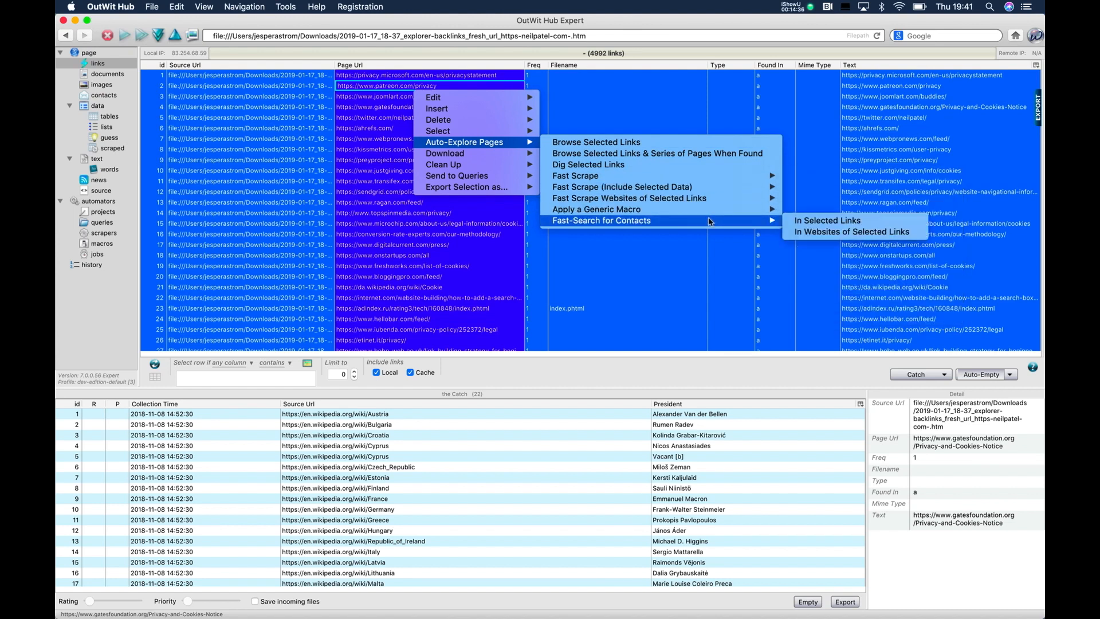
pyautogui.click(820, 227)
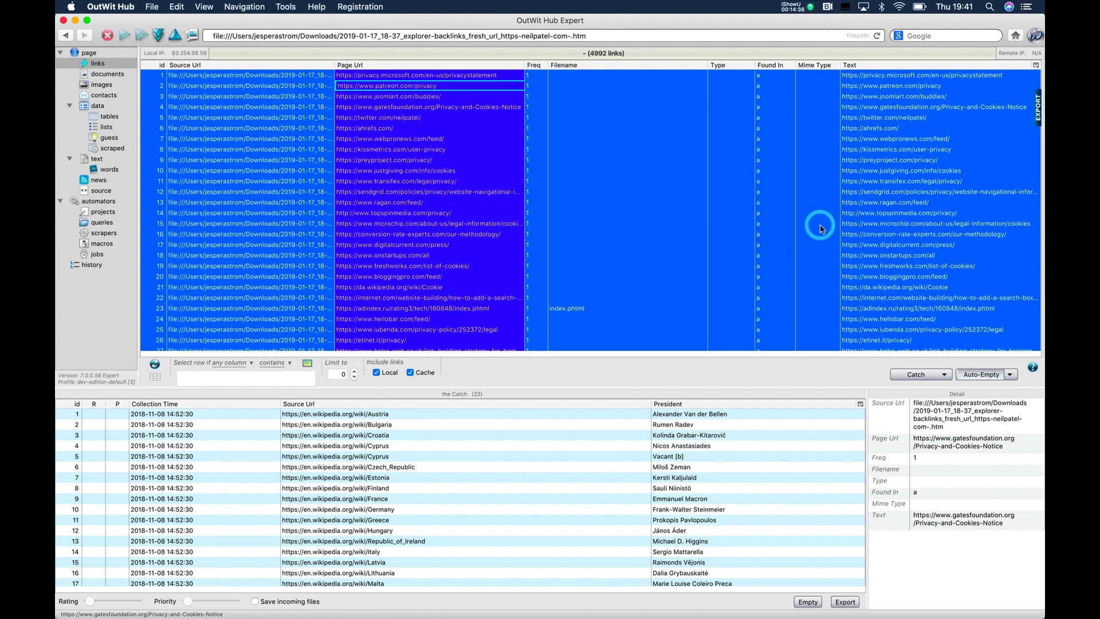